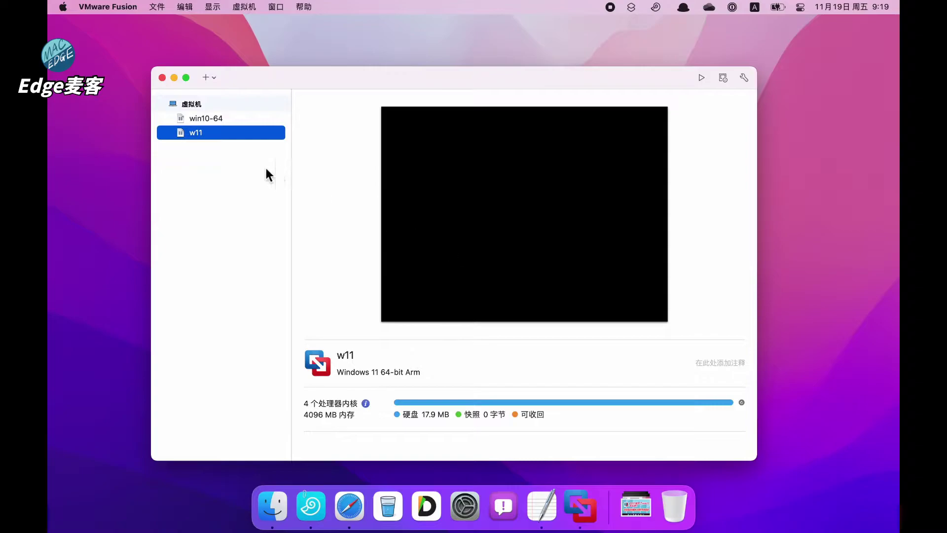
# Resume the w11 virtual machine, close the virtual machine library window and enter the administrator account password to allow network monitoring.
pyautogui.doubleClick(180, 135)
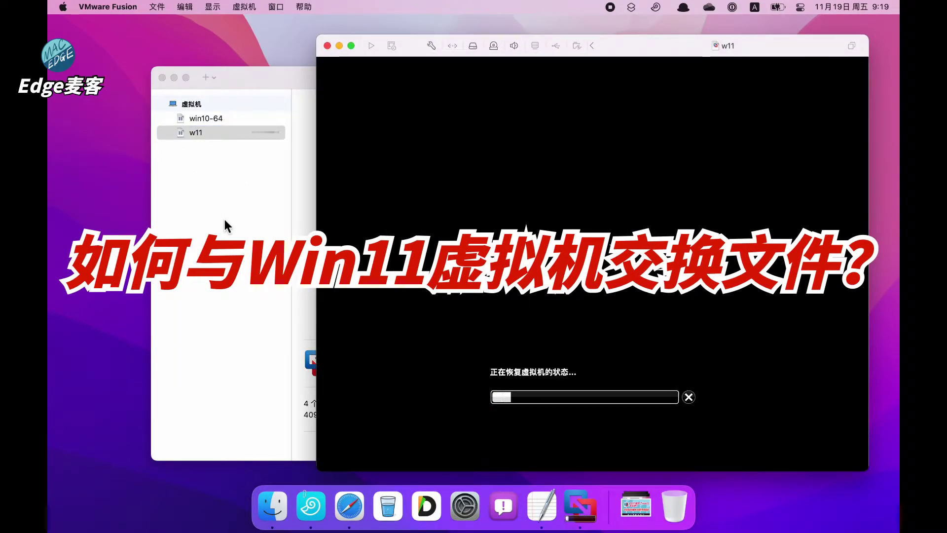
pyautogui.click(162, 77)
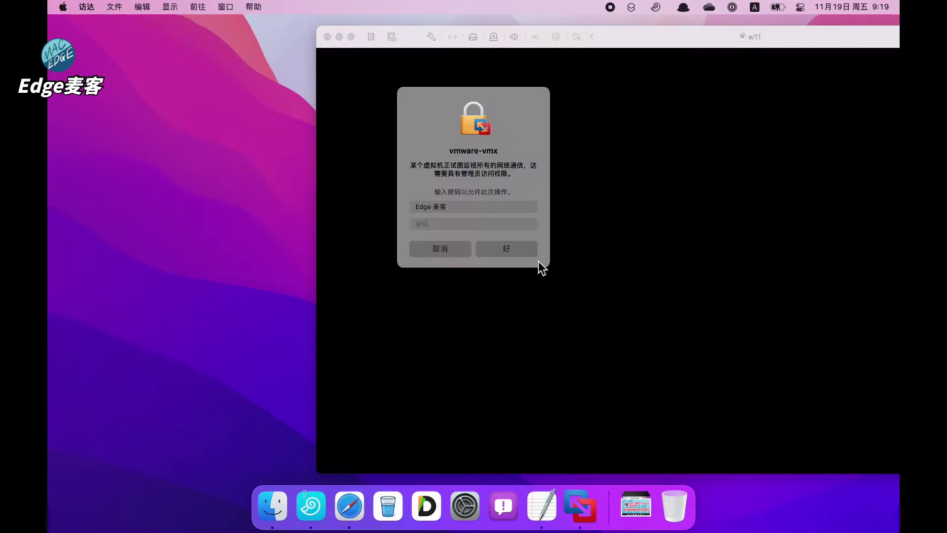
pyautogui.click(468, 222)
pyautogui.write('•••')
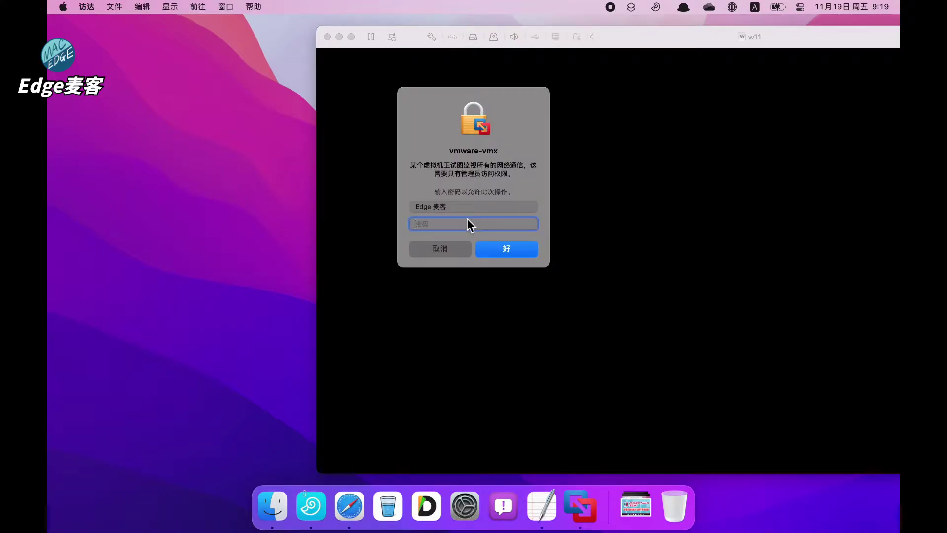
pyautogui.press('Return')
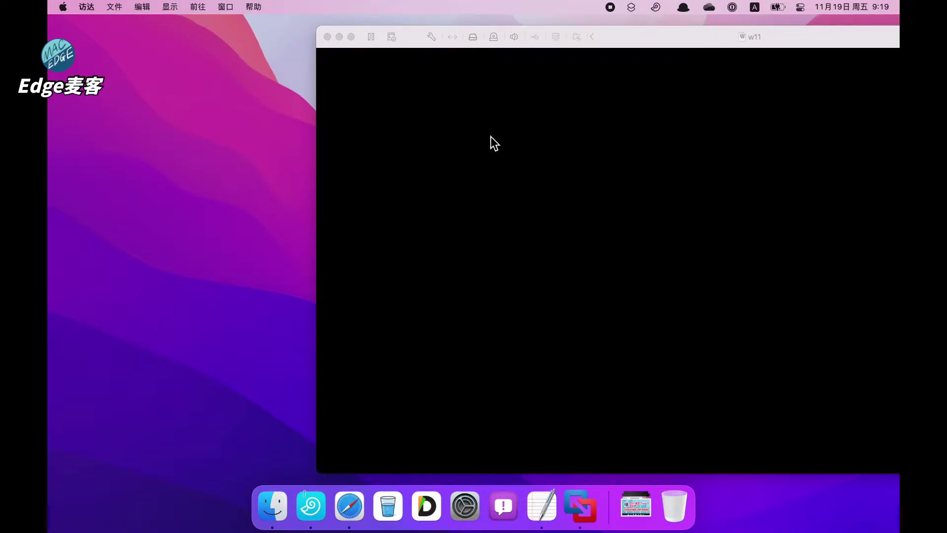
# Bring the w11 virtual machine window to the front and shrink it from its upper-left corner.
pyautogui.click(669, 44)
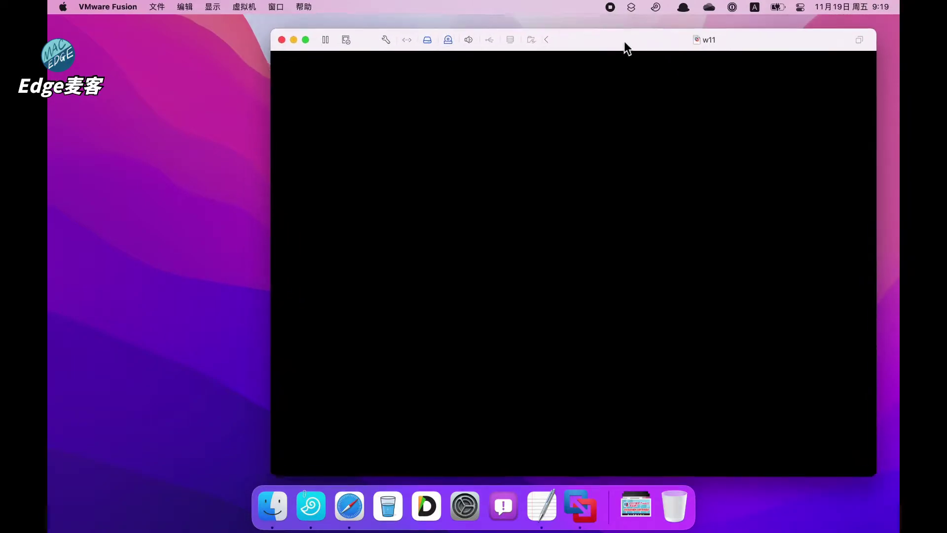
pyautogui.click(585, 163)
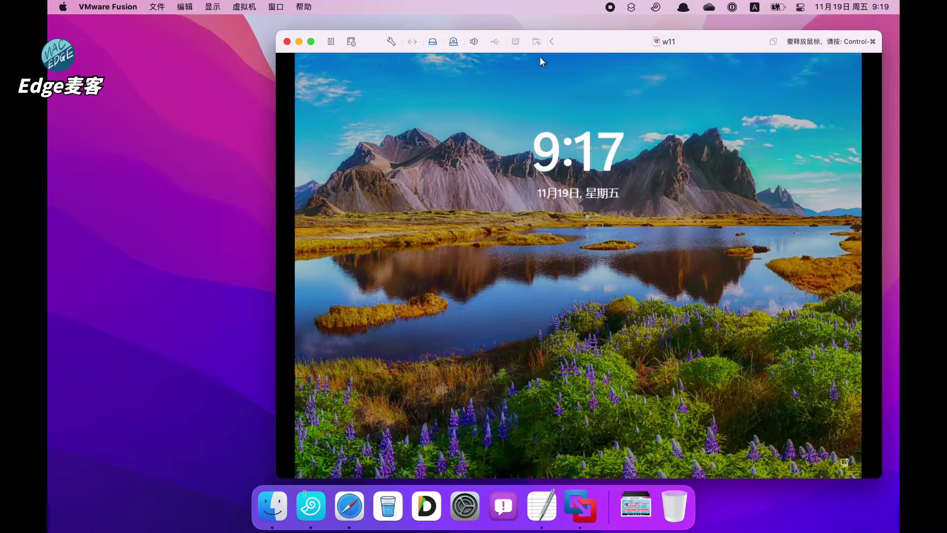
pyautogui.moveTo(280, 34); pyautogui.dragTo(328, 64)
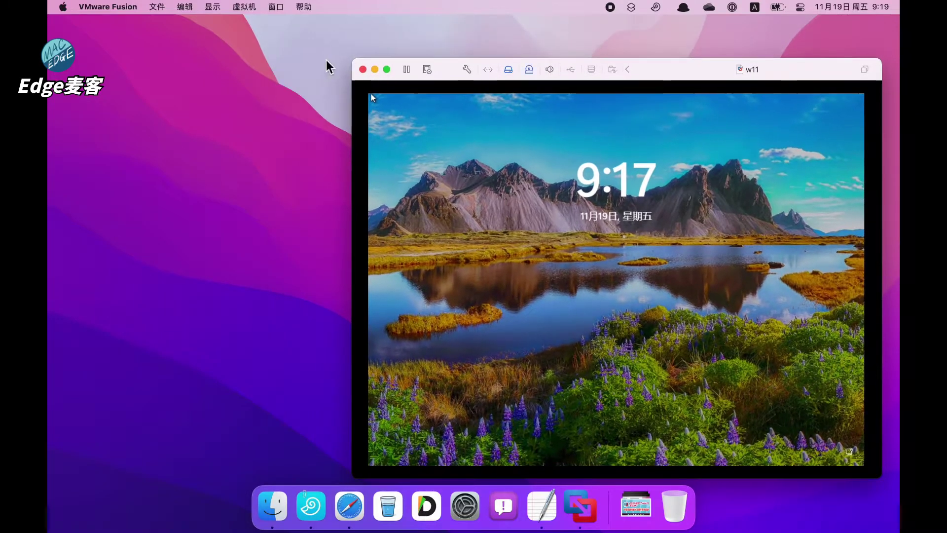
pyautogui.click(510, 91)
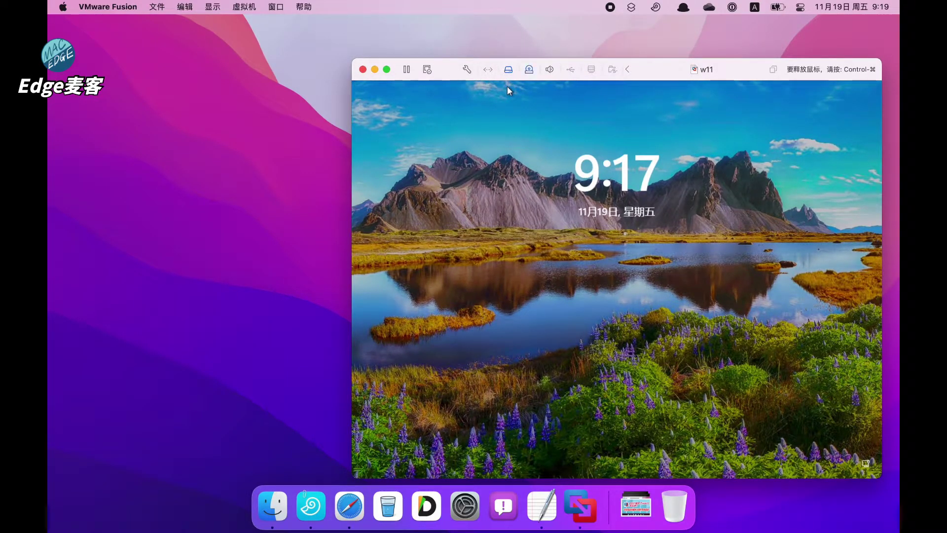
# Release the pointer from the virtual machine, launch Microsoft Remote Desktop Beta and connect to the win11-local PC.
pyautogui.press('ctrl+super')
pyautogui.click(313, 143)
pyautogui.hotkey('alt', 'space')
pyautogui.write('rem')
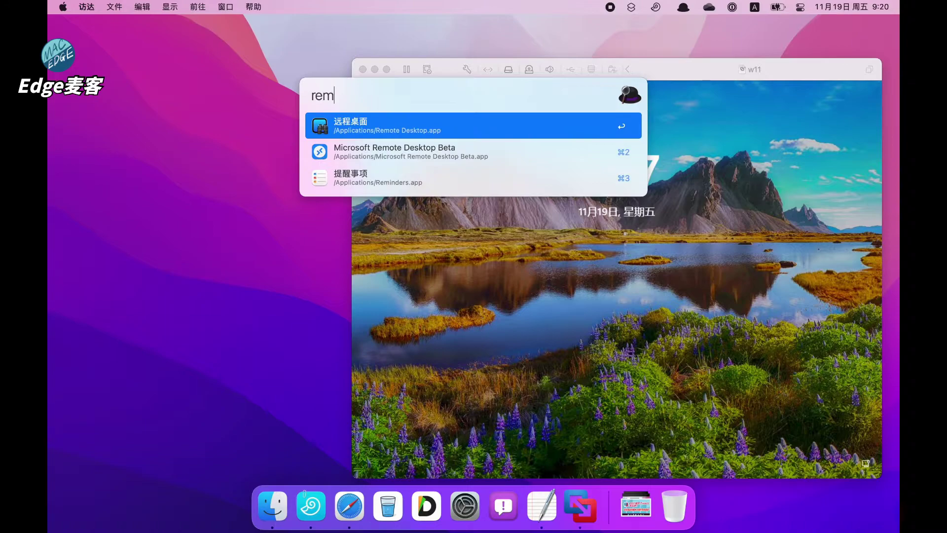
pyautogui.press('Down')
pyautogui.press('Return')
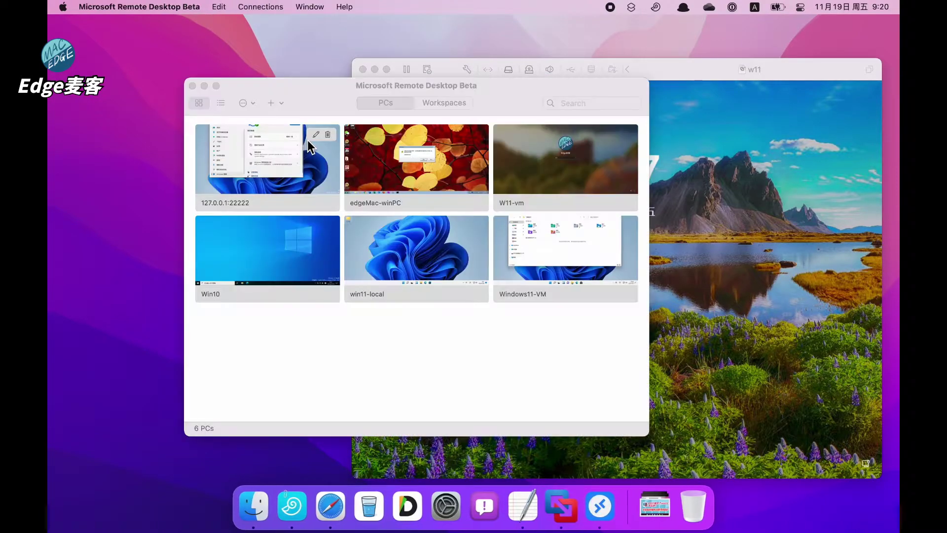
pyautogui.doubleClick(421, 262)
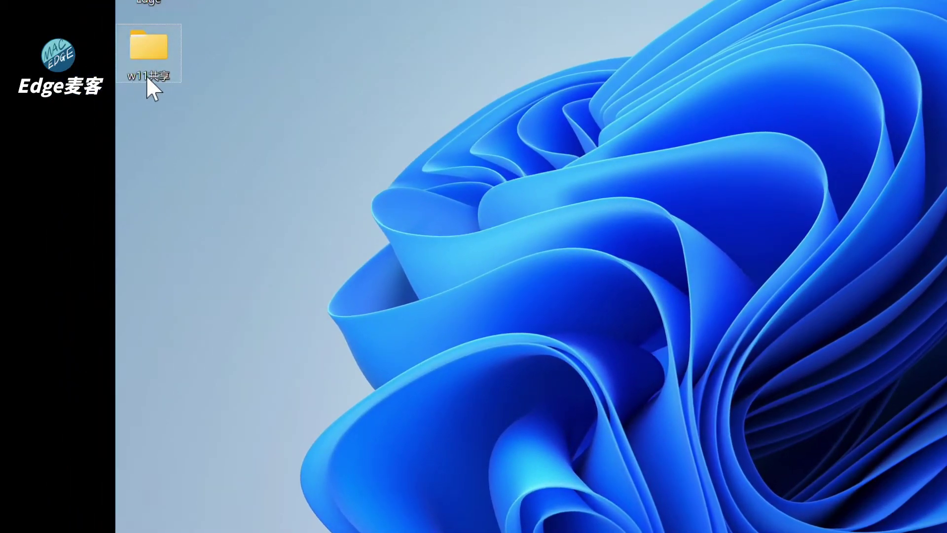
# Share the w11共享 desktop folder over the network with the listed owner account through its properties.
pyautogui.rightClick(155, 44)
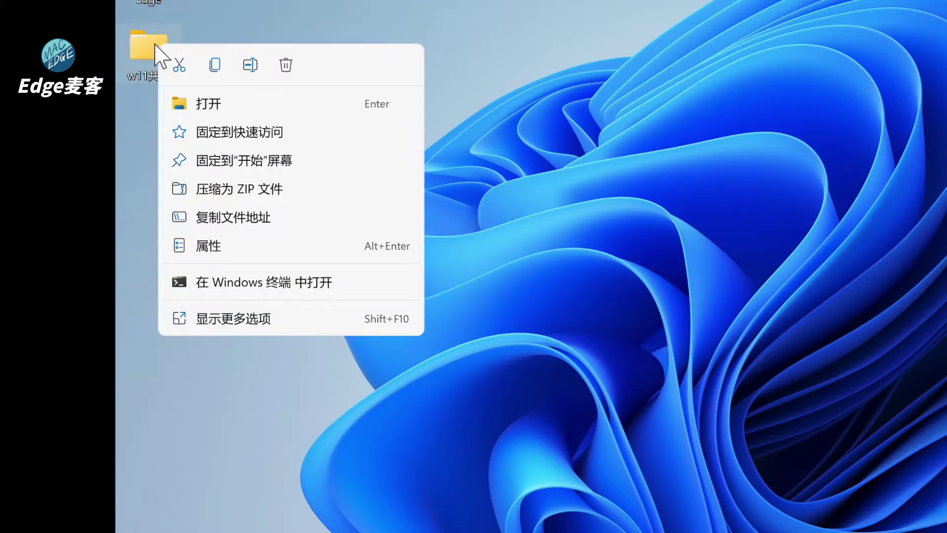
pyautogui.click(265, 242)
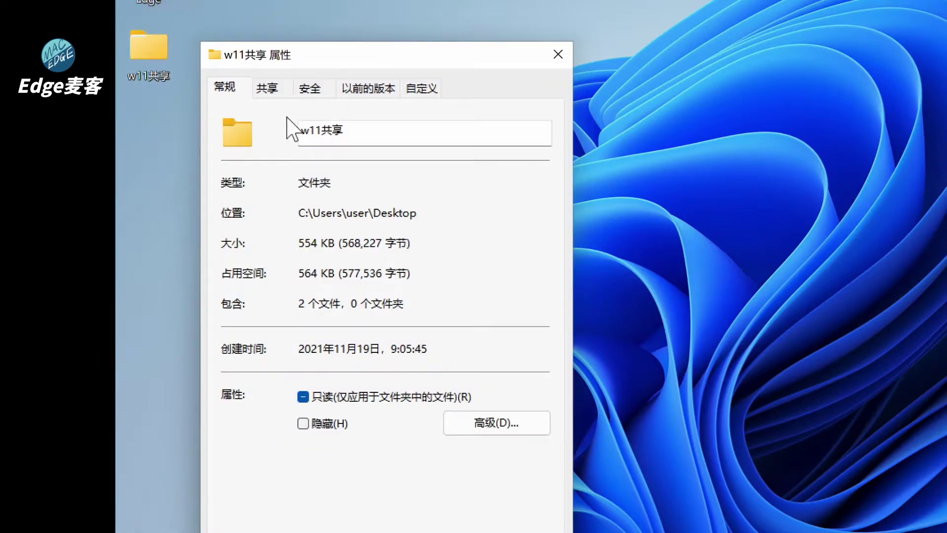
pyautogui.click(271, 93)
pyautogui.click(275, 245)
pyautogui.click(302, 326)
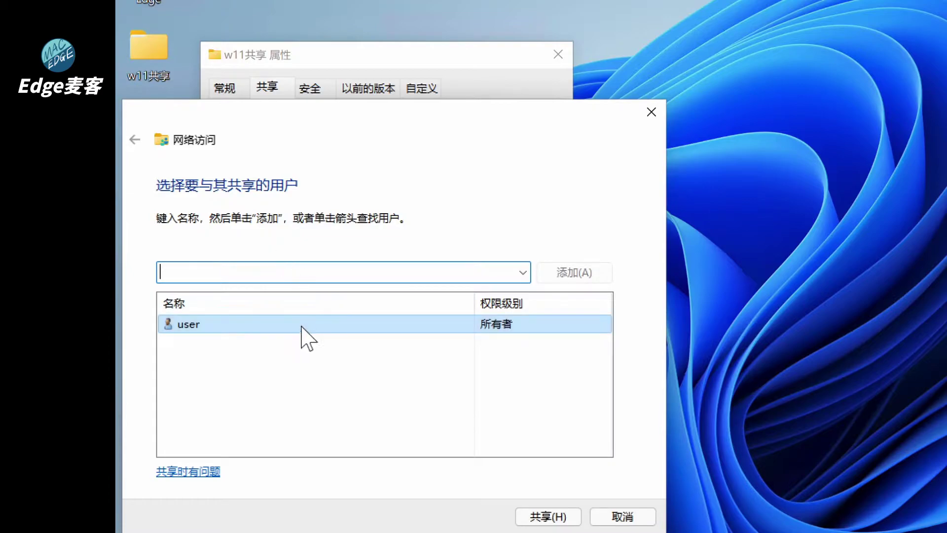
pyautogui.click(554, 516)
pyautogui.click(359, 316)
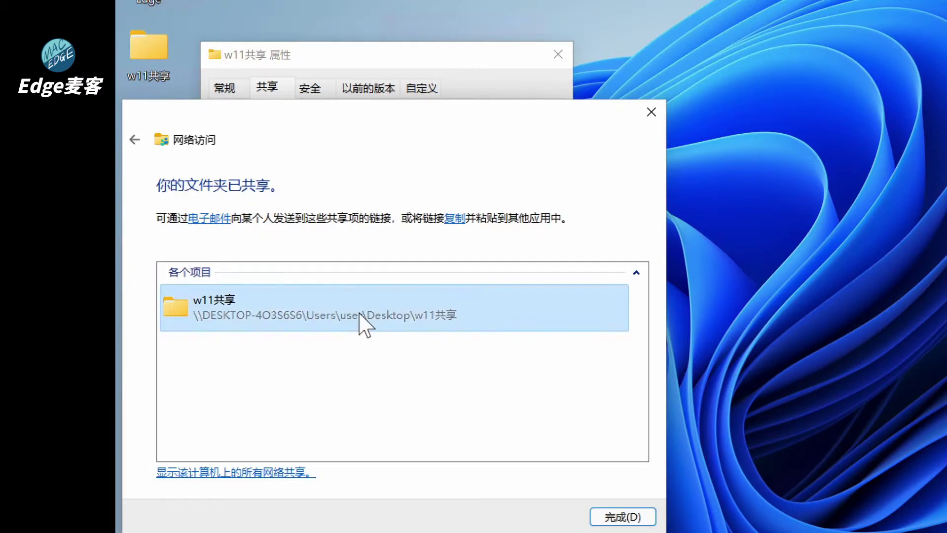
pyautogui.click(599, 517)
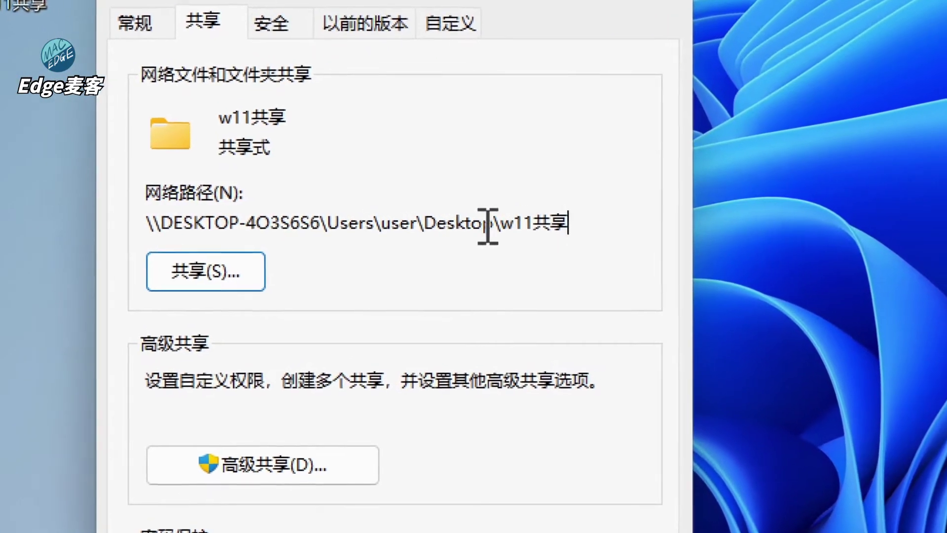
# Copy the full network path of the w11共享 folder from its sharing properties and close the properties dialog.
pyautogui.moveTo(556, 223); pyautogui.dragTo(157, 223)
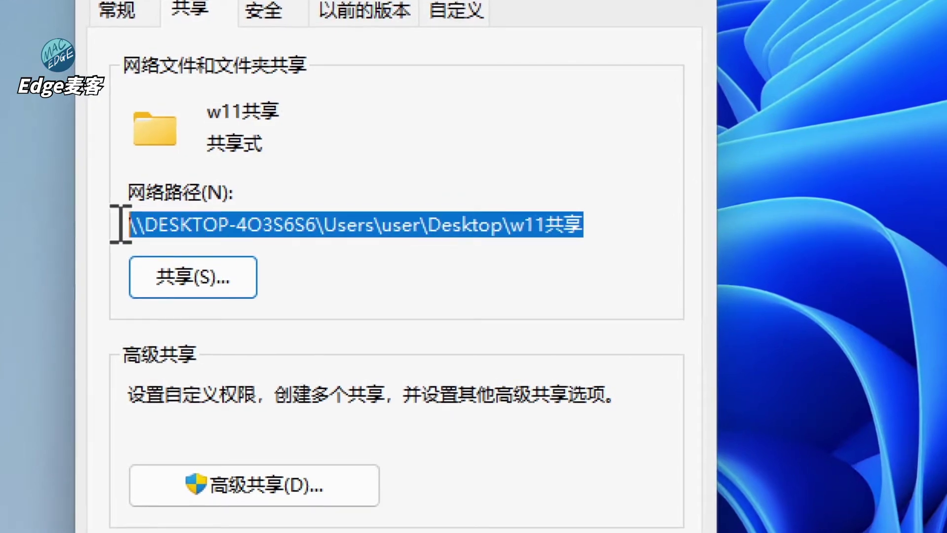
pyautogui.click(256, 227)
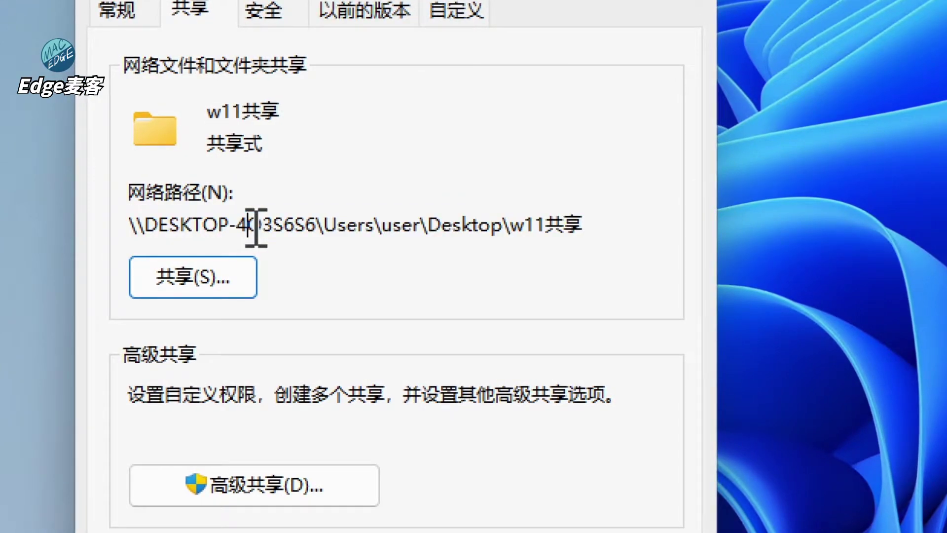
pyautogui.moveTo(135, 223); pyautogui.dragTo(641, 252)
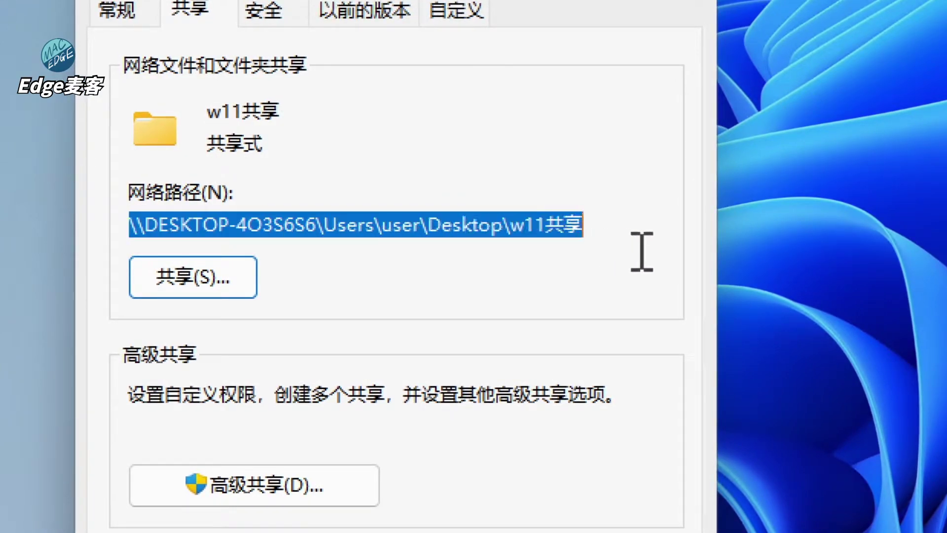
pyautogui.rightClick(518, 225)
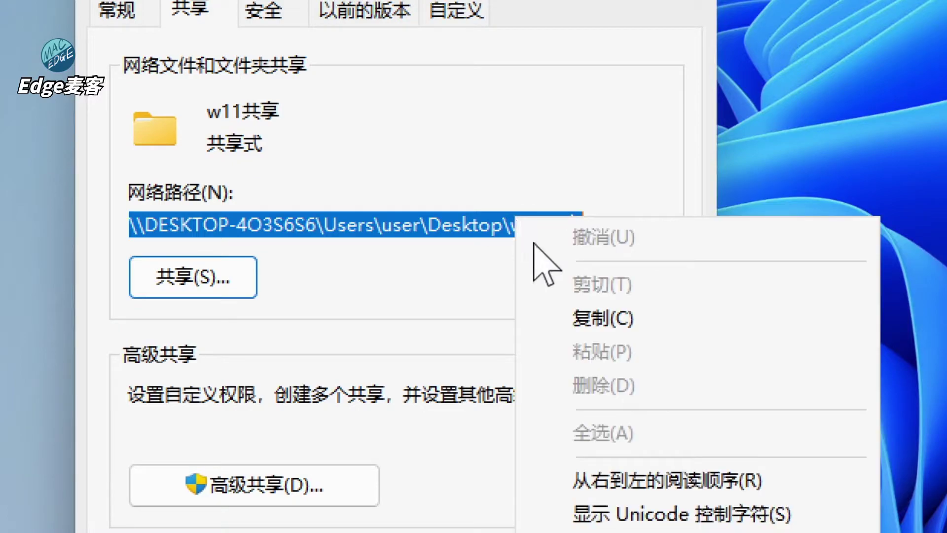
pyautogui.click(632, 319)
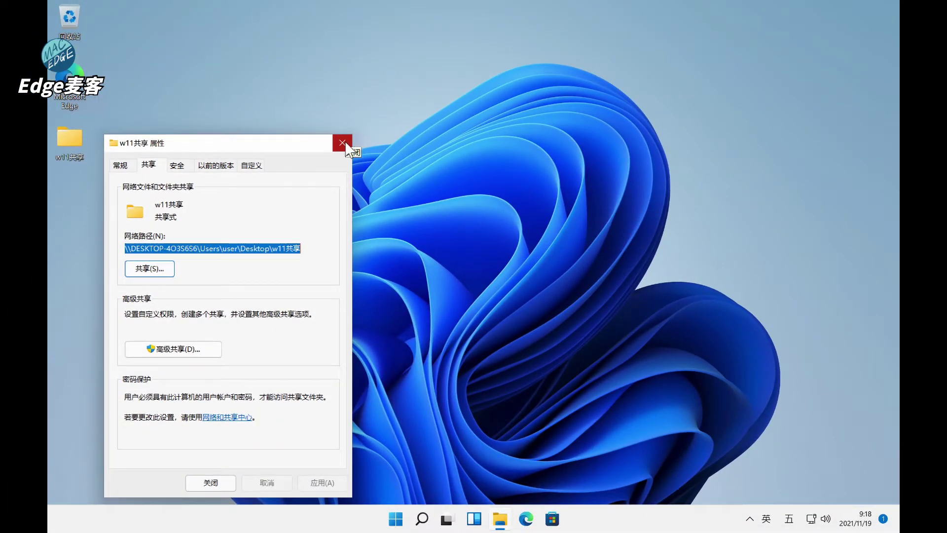
pyautogui.click(345, 143)
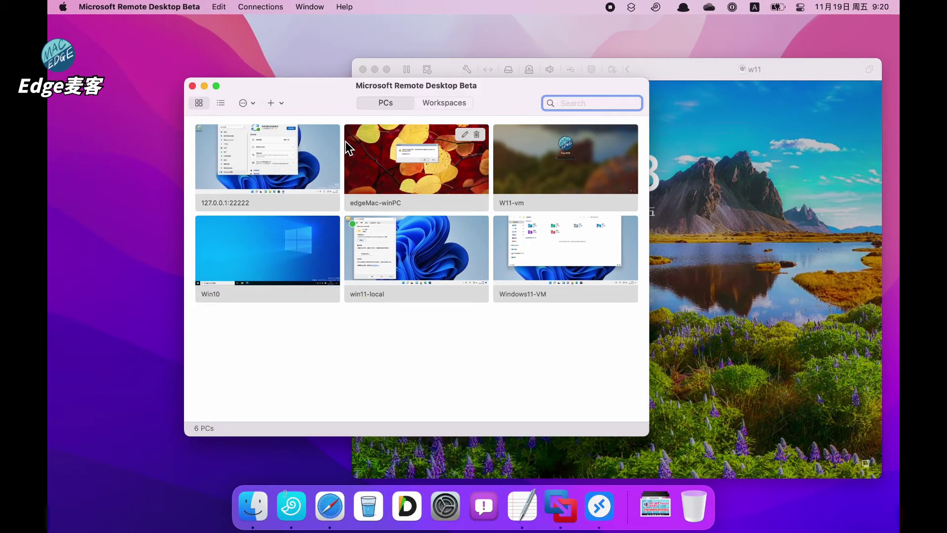
# Hide VMware Fusion and Microsoft Remote Desktop on the Mac, and paste the copied network path into a TextEdit document.
pyautogui.click(693, 72)
pyautogui.press('super+h')
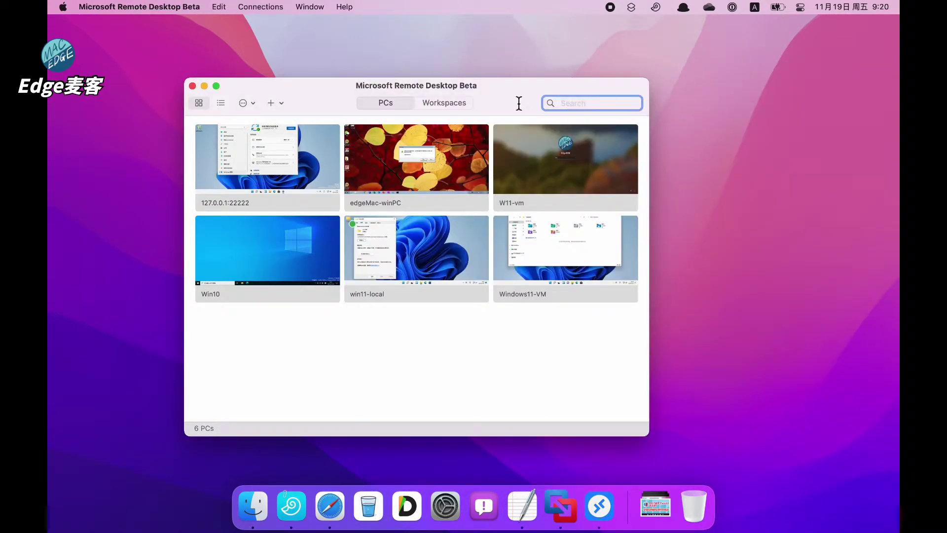
pyautogui.press('super+h')
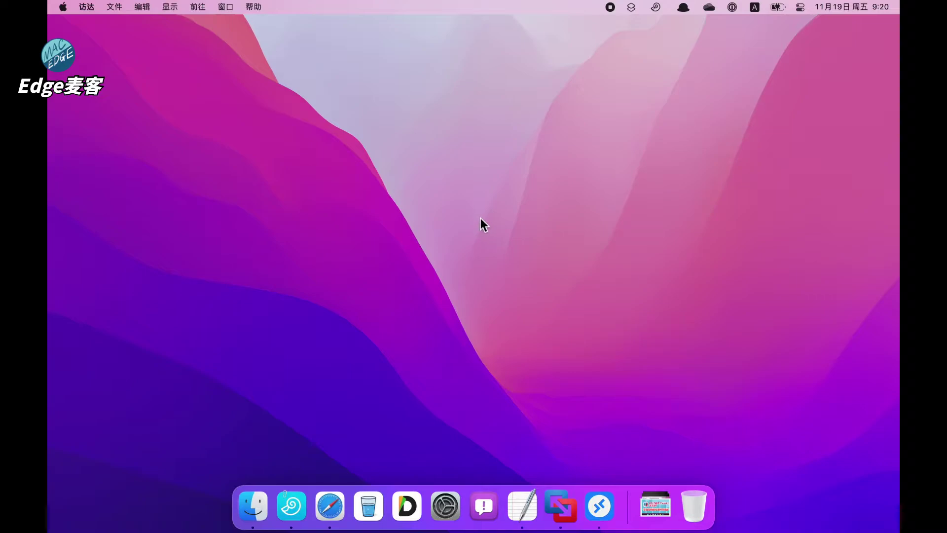
pyautogui.click(532, 515)
pyautogui.press('super+v')
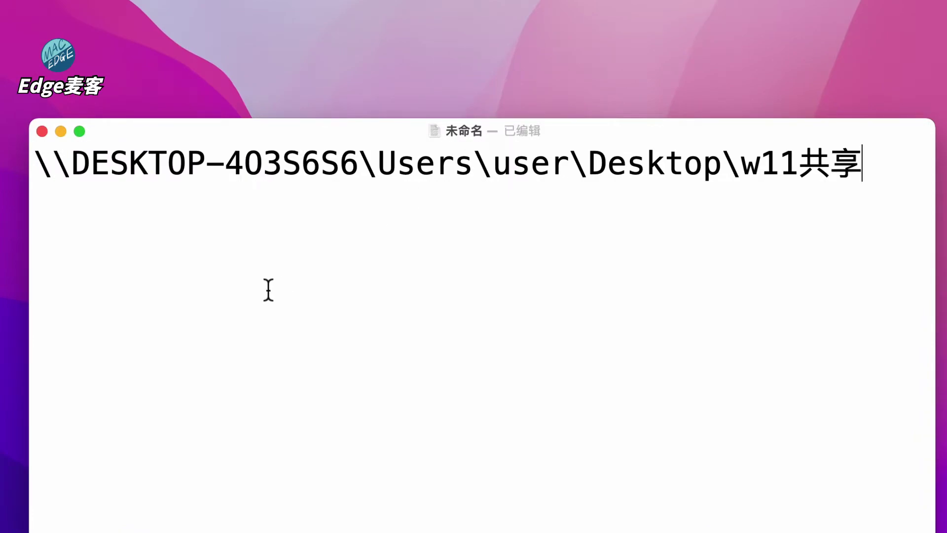
# Replace every backslash in the pasted path with a forward slash and close the find bar.
pyautogui.press('super+f')
pyautogui.write('\\')
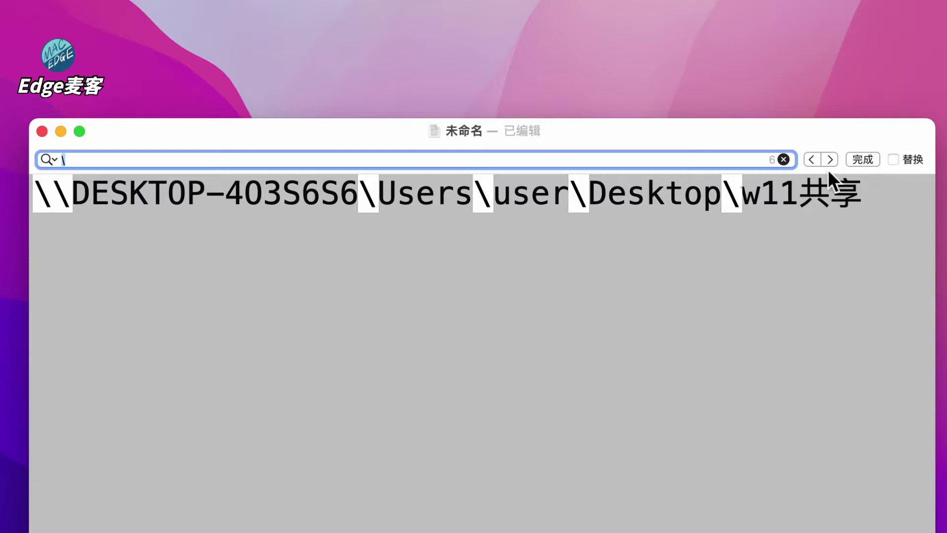
pyautogui.click(912, 163)
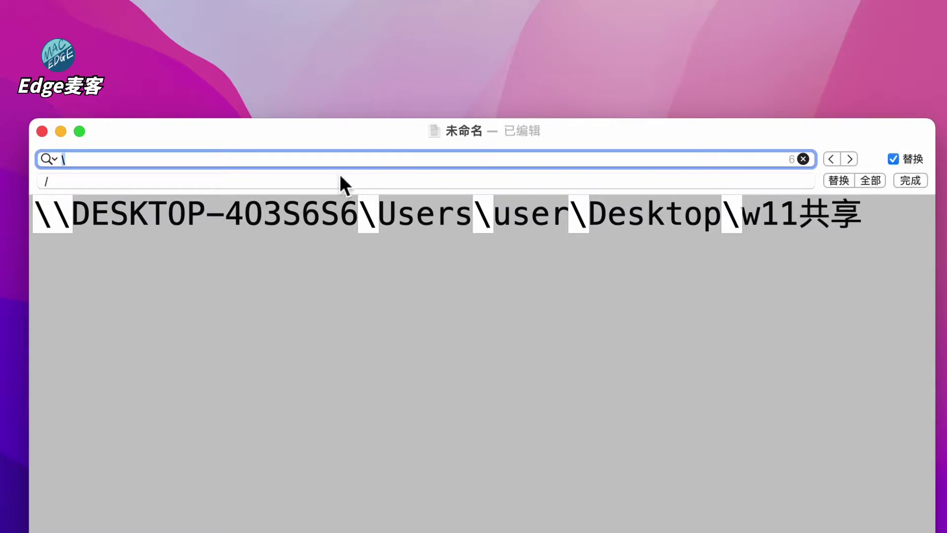
pyautogui.click(225, 181)
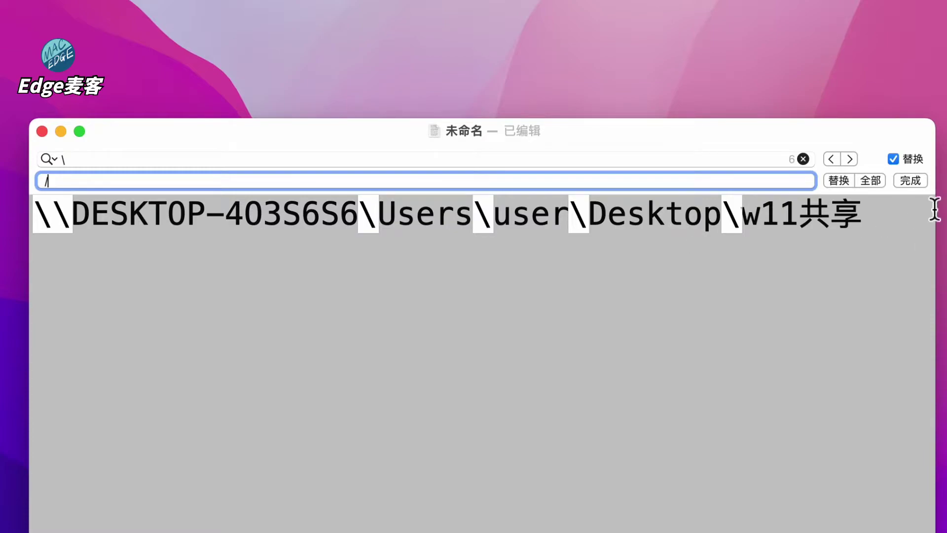
pyautogui.click(876, 182)
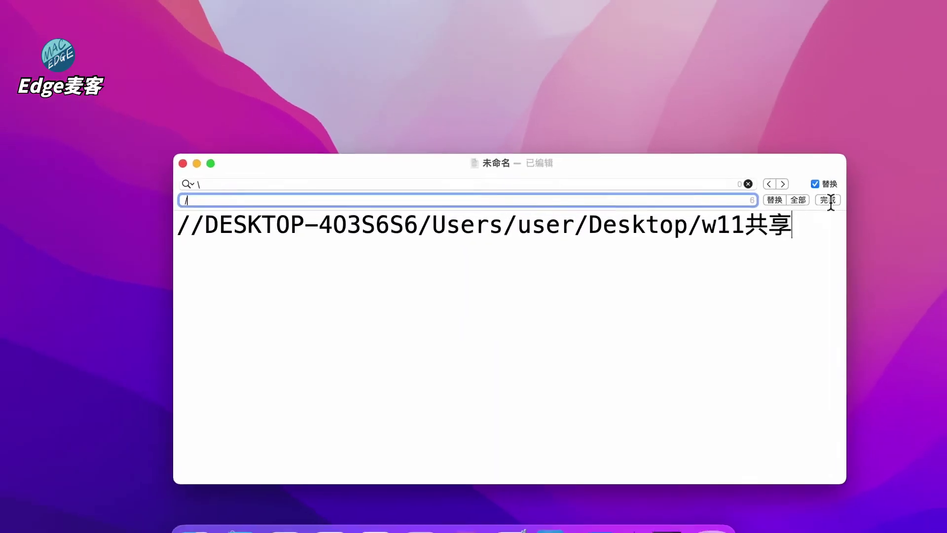
pyautogui.click(912, 181)
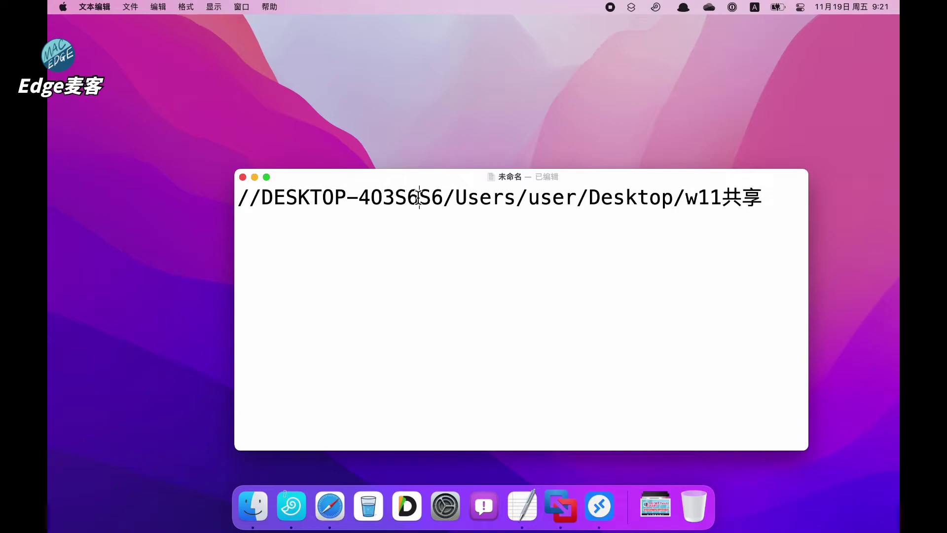
# Add the prefix smb: at the start of the path and copy the whole address.
pyautogui.click(238, 198)
pyautogui.write('sm')
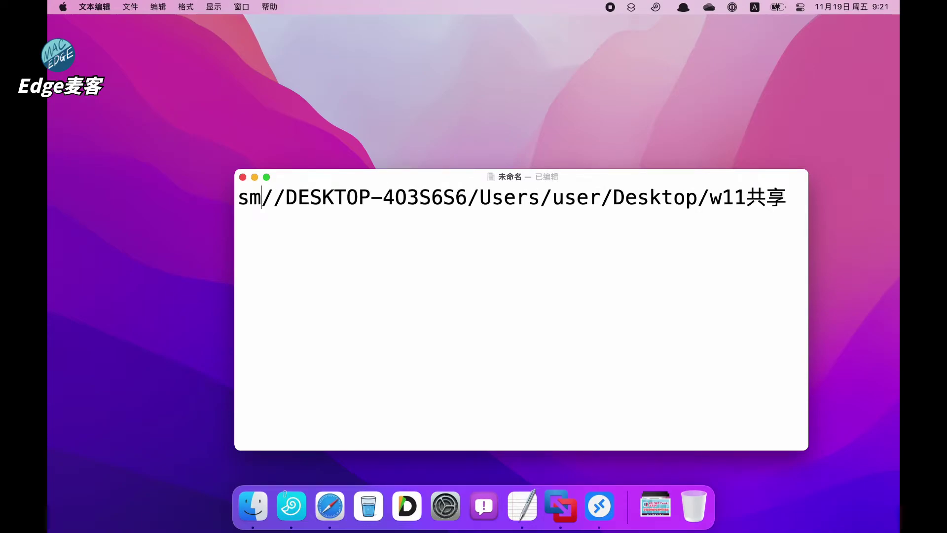
pyautogui.write('b:')
pyautogui.press('super+a')
pyautogui.press('super+c')
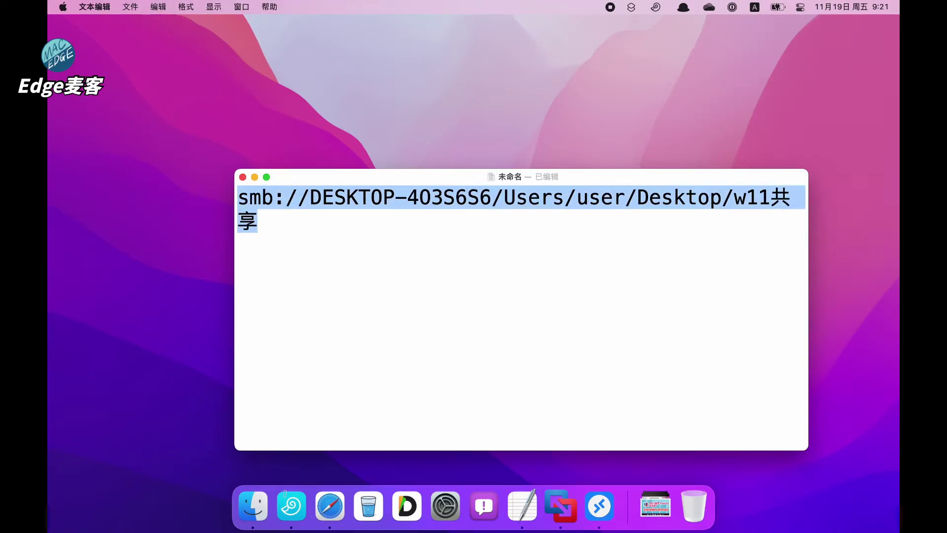
# Connect to the server in Finder using the copied smb:// address of the w11共享 folder.
pyautogui.click(403, 240)
pyautogui.click(361, 140)
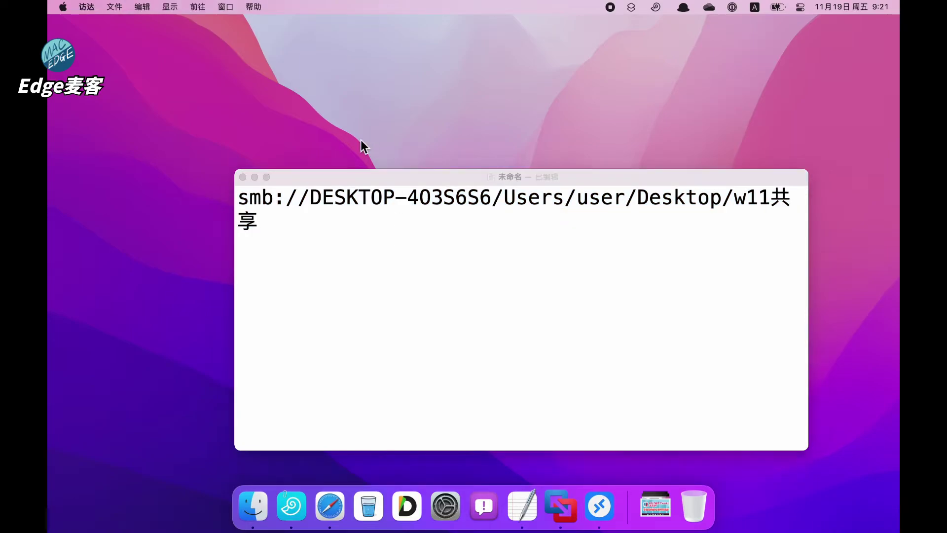
pyautogui.press('super+k')
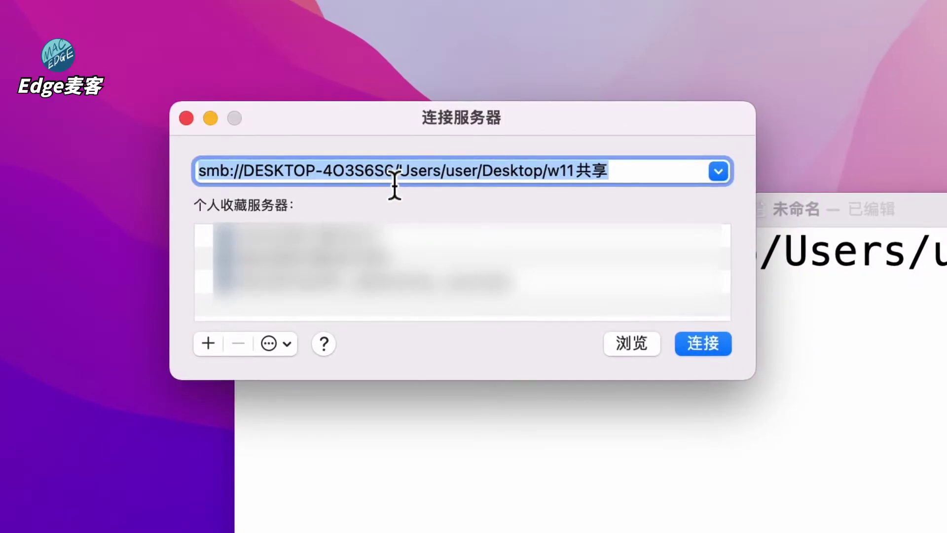
pyautogui.press('Right')
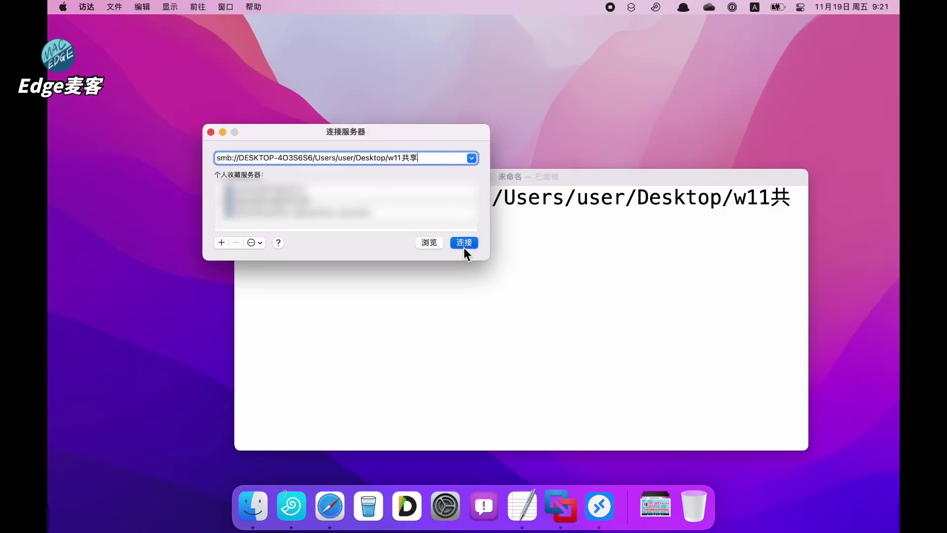
pyautogui.click(464, 244)
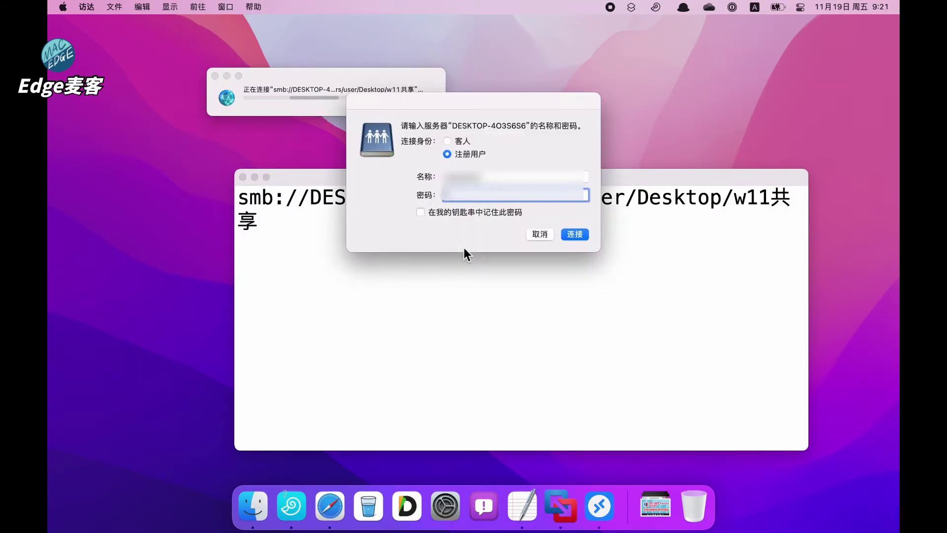
# Sign in to the server as a registered user with the Windows 11 account's user name and password.
pyautogui.press('BackSpace')
pyautogui.write('user')
pyautogui.press('Tab')
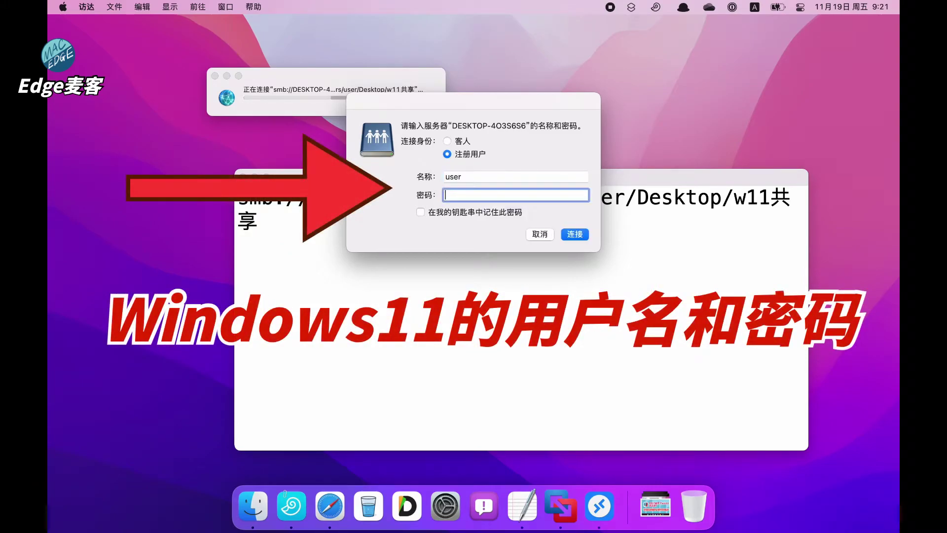
pyautogui.write('******')
pyautogui.click(569, 236)
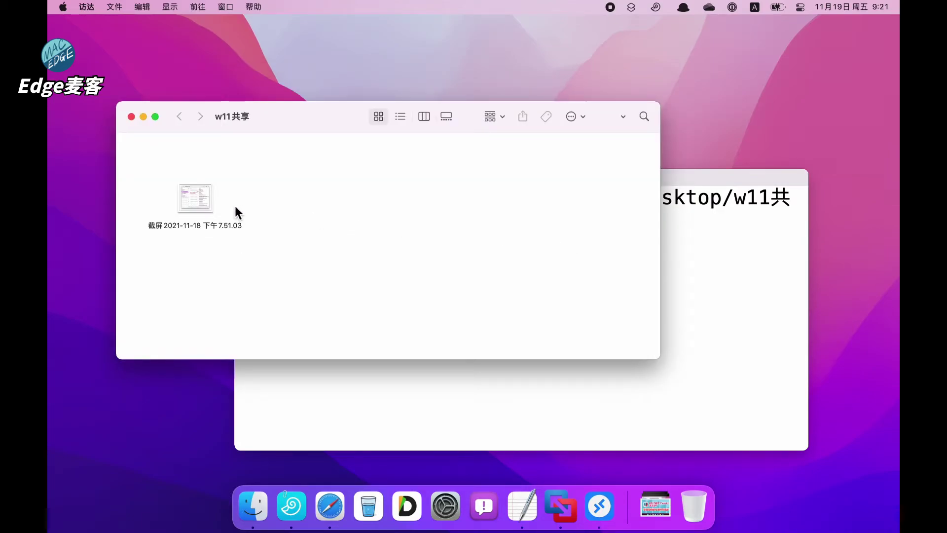
# Shift the w11共享 Finder window slightly and reposition the screenshot file's icon inside it.
pyautogui.moveTo(307, 115)
pyautogui.mouseDown()
pyautogui.moveTo(322, 130)
pyautogui.moveTo(311, 120)
pyautogui.mouseUp()
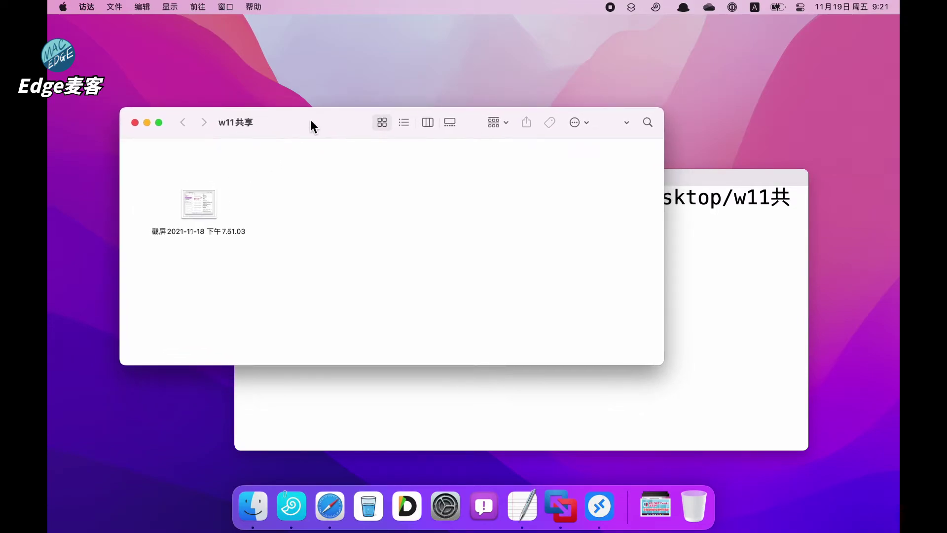
pyautogui.moveTo(206, 202); pyautogui.dragTo(195, 179)
pyautogui.click(254, 183)
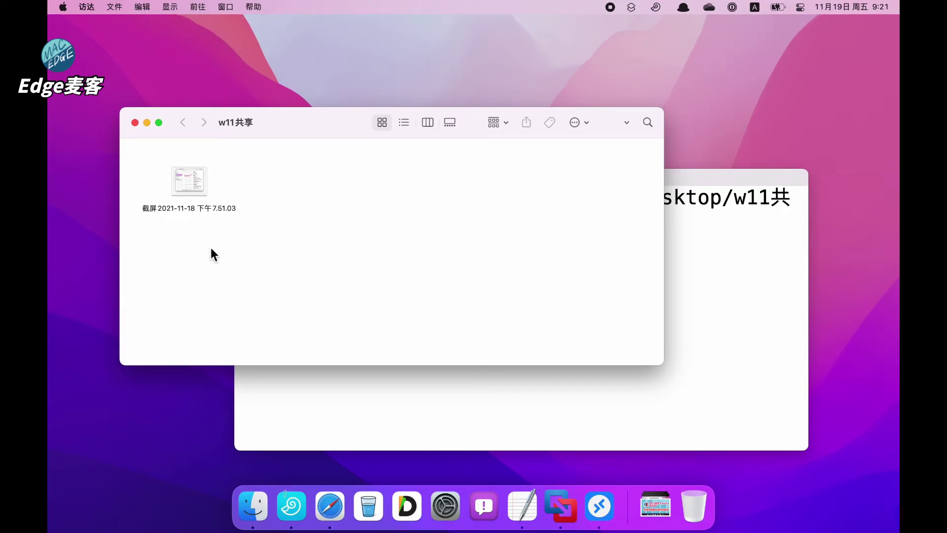
# Switch to the Windows 11 desktop, open the w11共享 folder and delete the screenshot file in it.
pyautogui.click(191, 191)
pyautogui.hotkey('ctrl', 'Right')
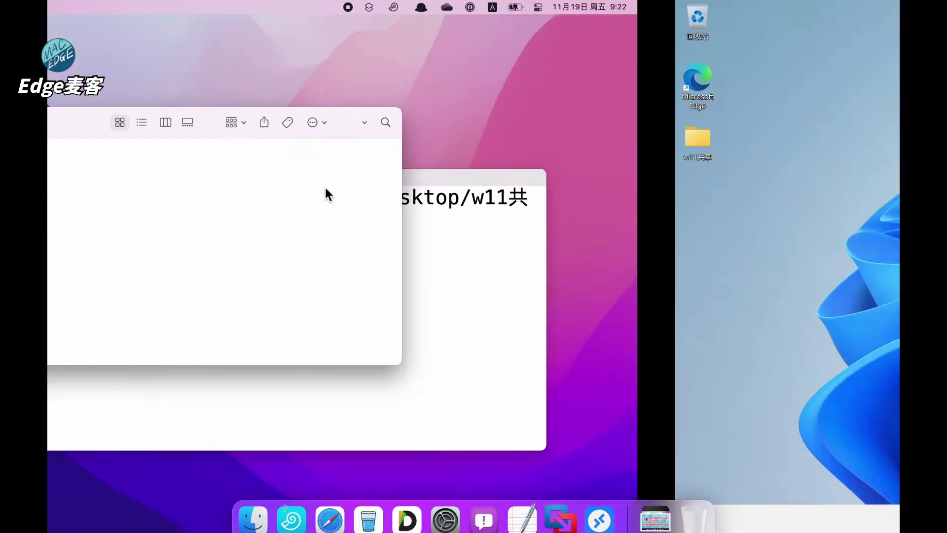
pyautogui.doubleClick(75, 137)
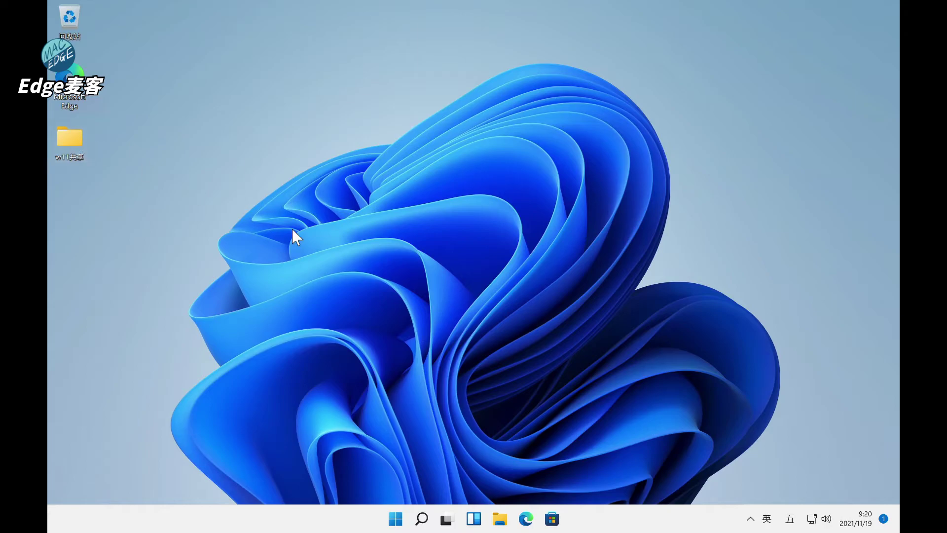
pyautogui.click(275, 230)
pyautogui.rightClick(263, 224)
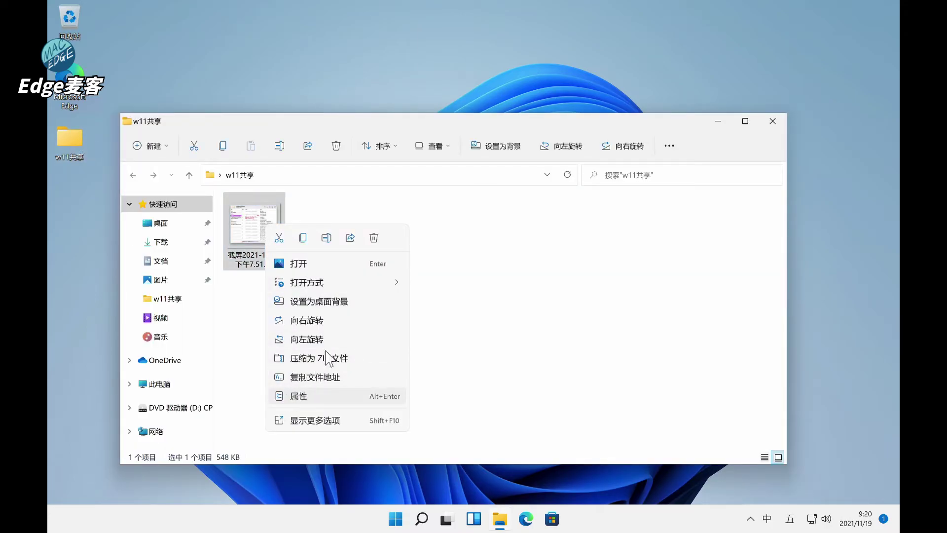
pyautogui.click(374, 239)
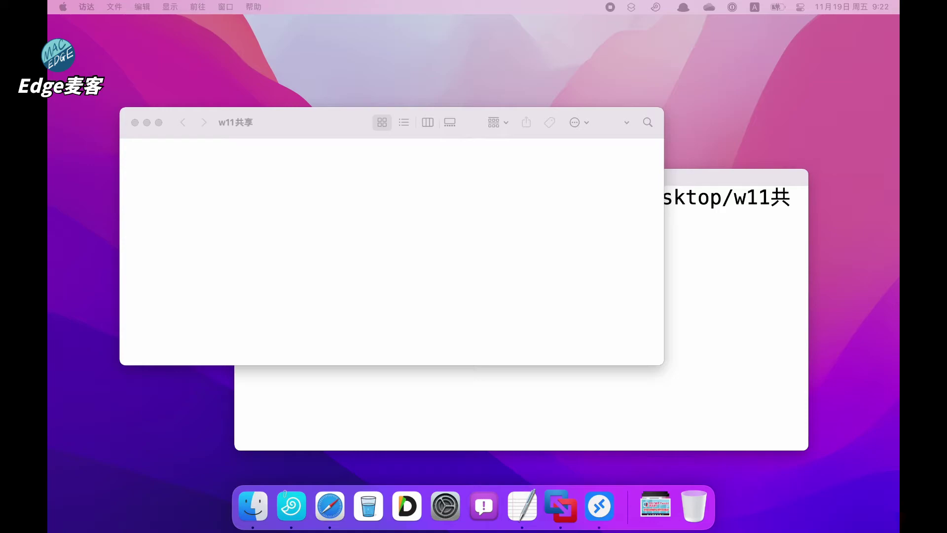
# On the Mac, add the screenshot 截屏2021-11-17 下午10.03.18 to the w11共享 folder and preview it with Quick Look.
pyautogui.moveTo(543, 222); pyautogui.dragTo(211, 203)
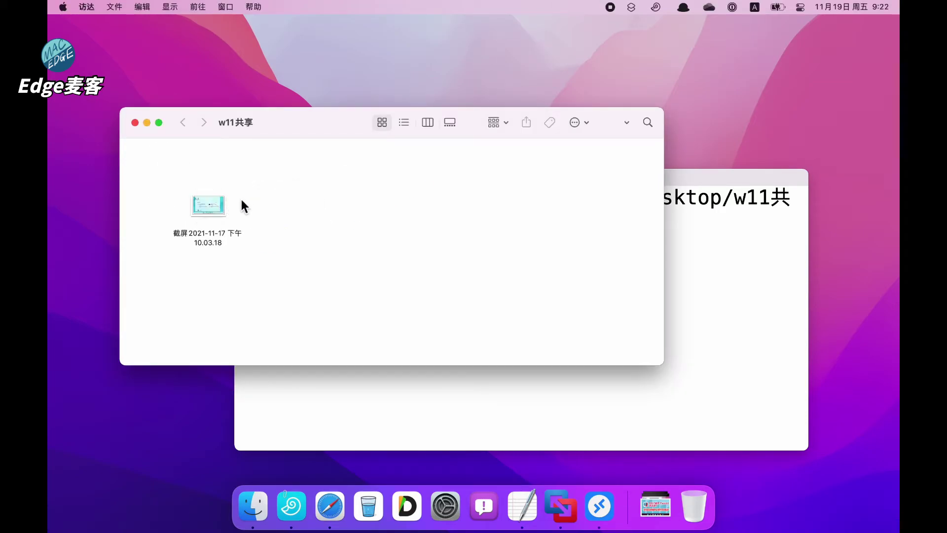
pyautogui.click(218, 202)
pyautogui.press('space')
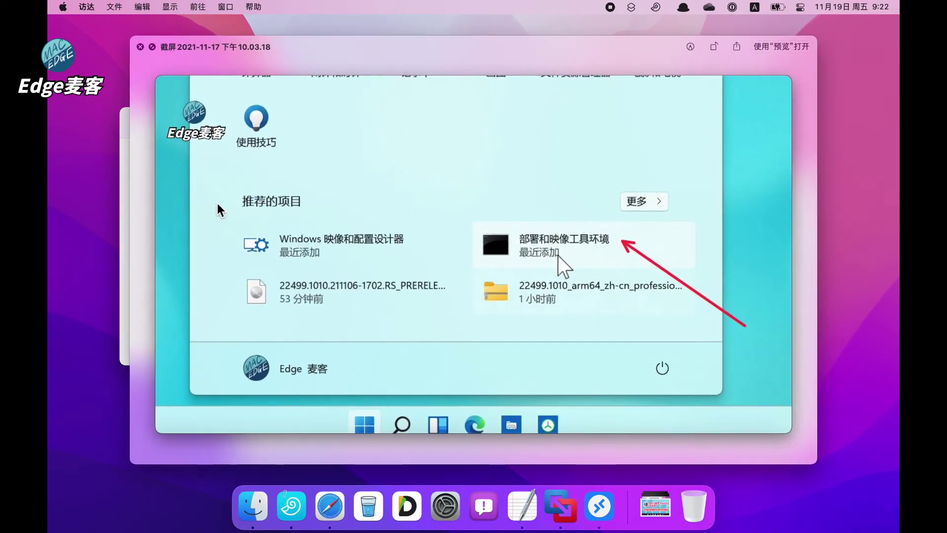
pyautogui.press('space')
pyautogui.click(261, 220)
# Rename the screenshot in the w11共享 folder as 参考图001.
pyautogui.click(208, 205)
pyautogui.press('Return')
pyautogui.write('cd')
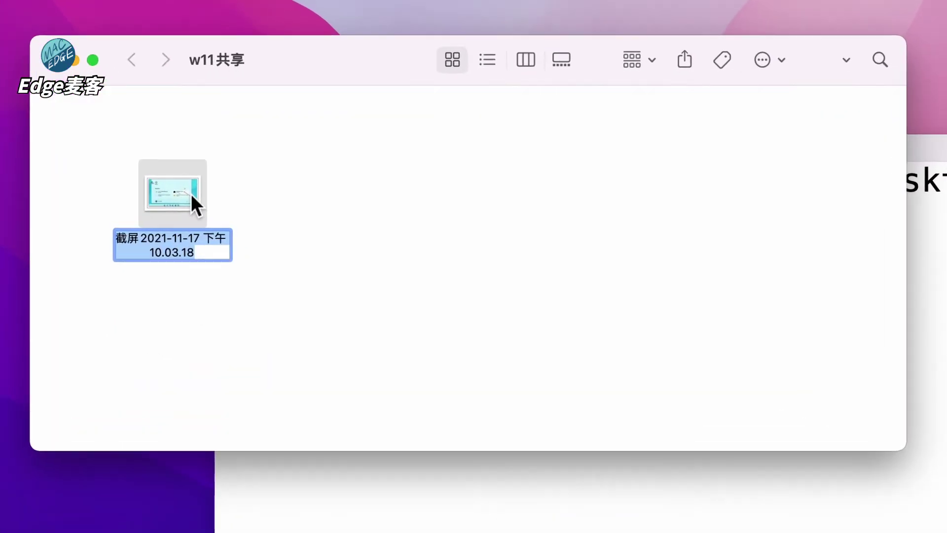
pyautogui.press('BackSpace')
pyautogui.press('BackSpace')
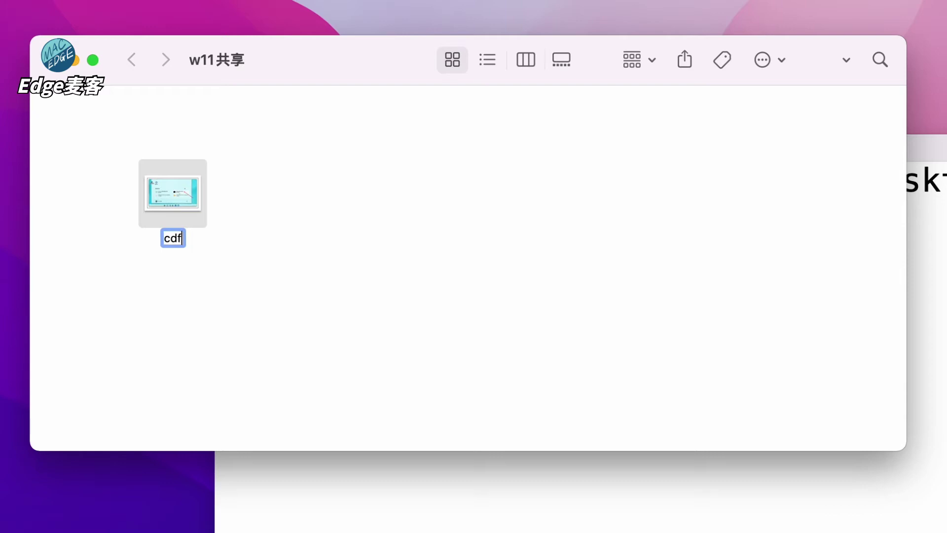
pyautogui.write('参考图001')
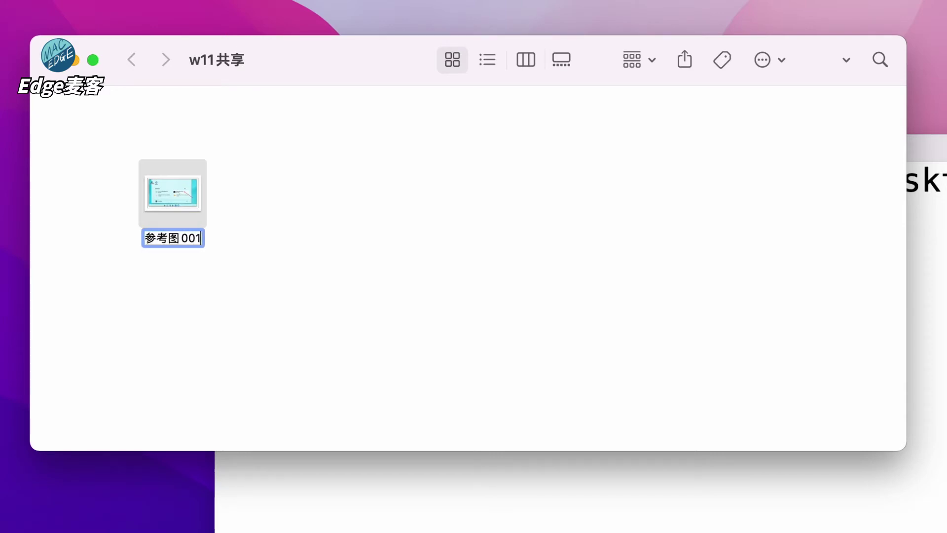
pyautogui.press('Return')
pyautogui.click(239, 205)
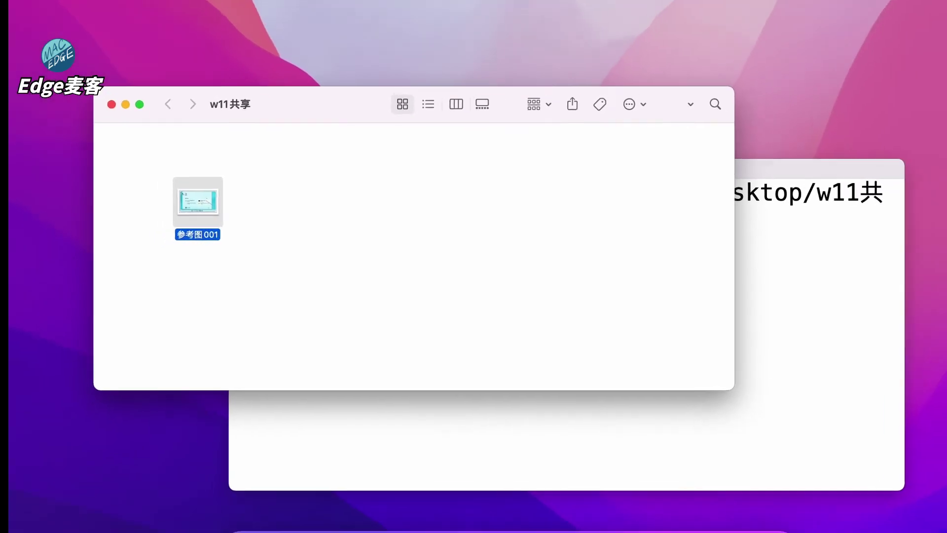
# Switch to Windows 11 and try to open 参考图001 with the default image app.
pyautogui.hotkey('ctrl', 'Right')
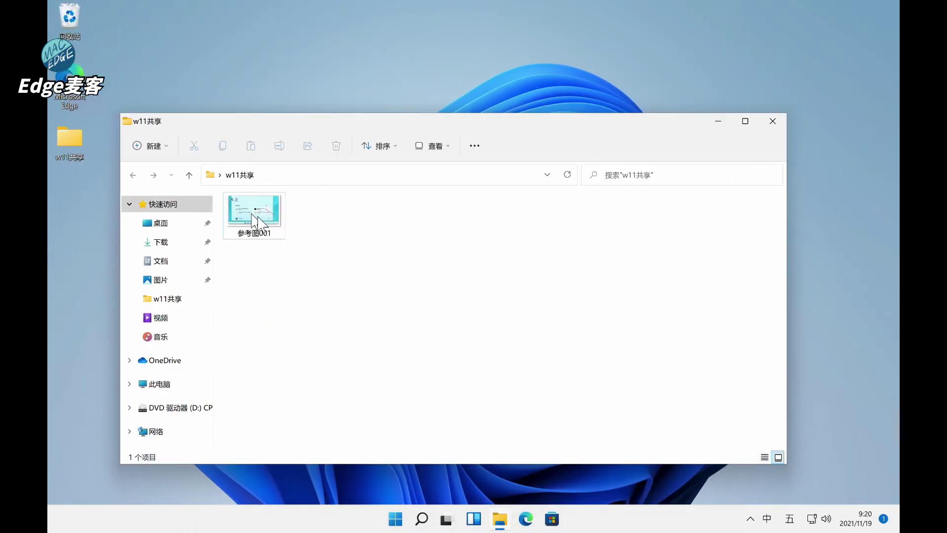
pyautogui.click(265, 215)
pyautogui.doubleClick(262, 208)
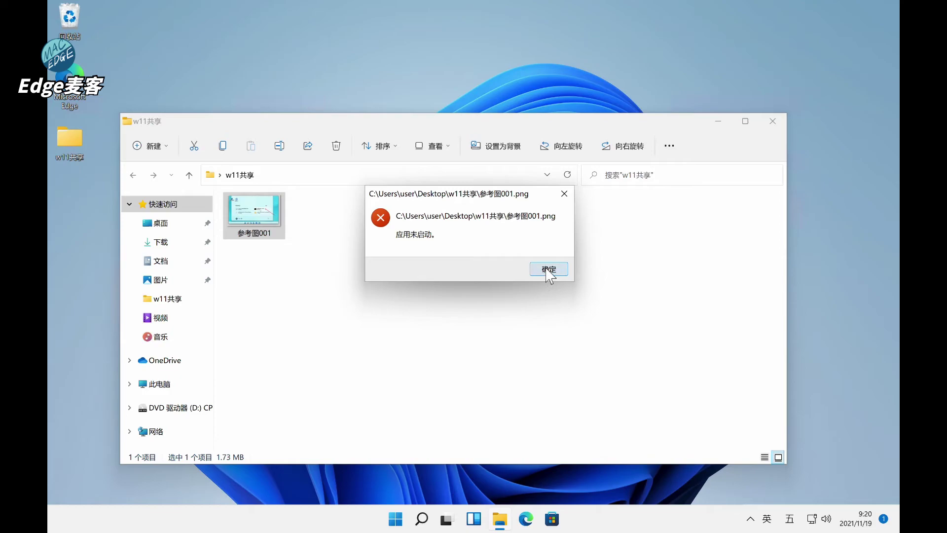
pyautogui.click(546, 271)
# Open 参考图001 with Paint (画图), view the image in a maximized window and close it.
pyautogui.rightClick(257, 217)
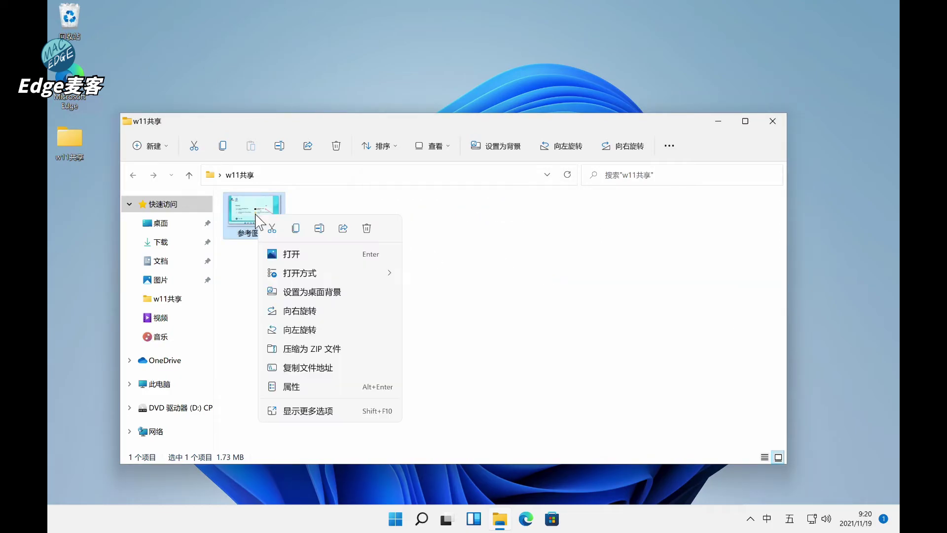
pyautogui.moveTo(276, 272)
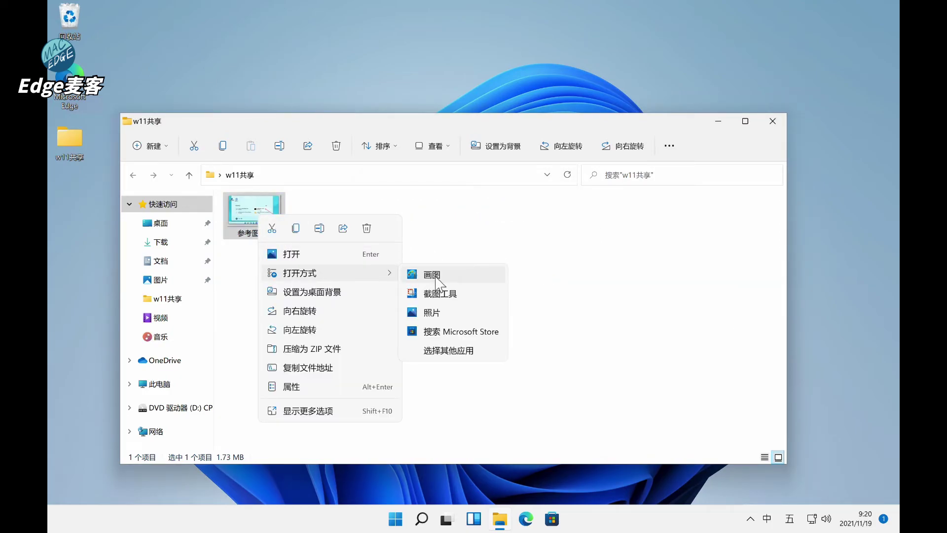
pyautogui.click(457, 280)
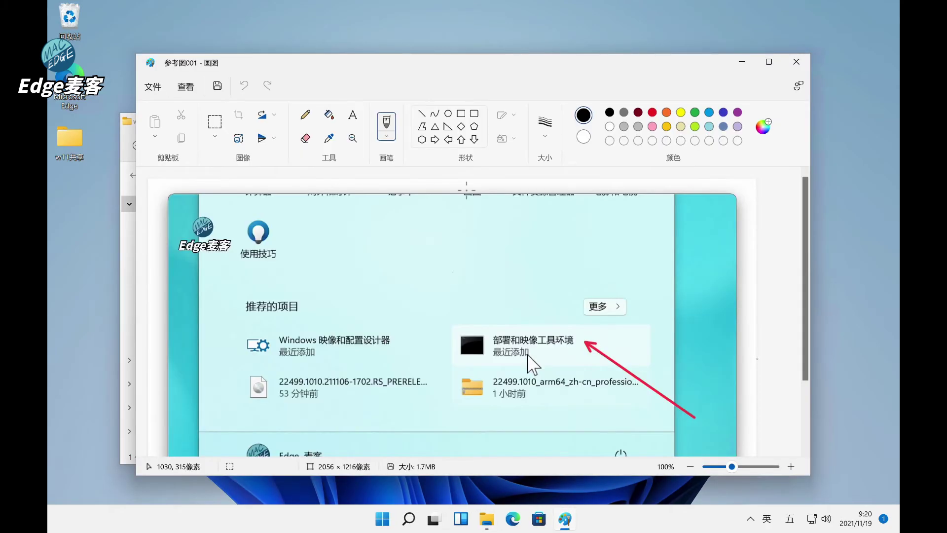
pyautogui.moveTo(461, 59); pyautogui.dragTo(436, 19)
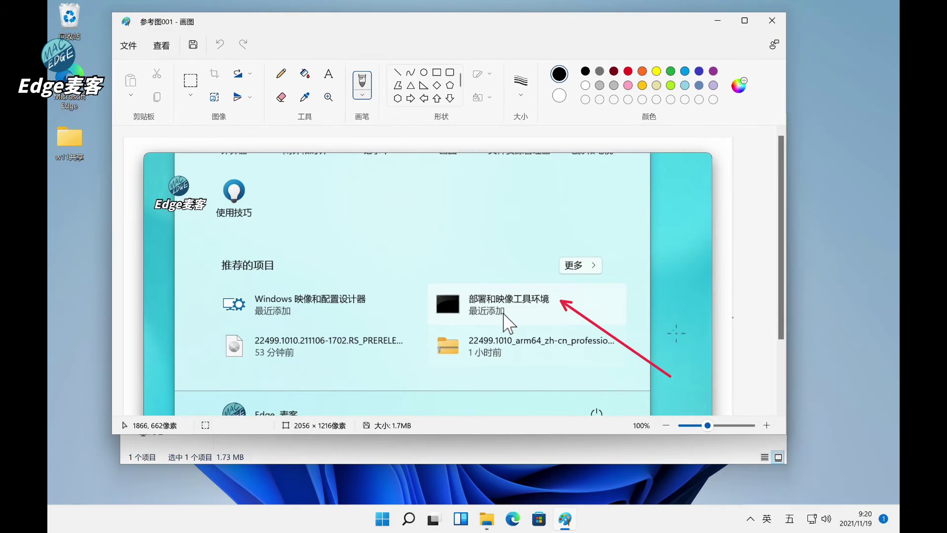
pyautogui.scroll(-3, 676, 333)
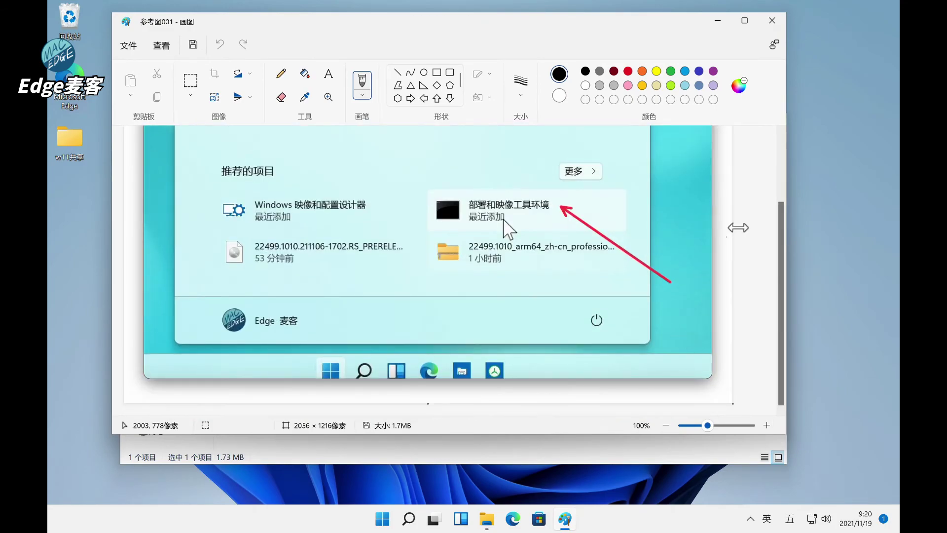
pyautogui.click(745, 20)
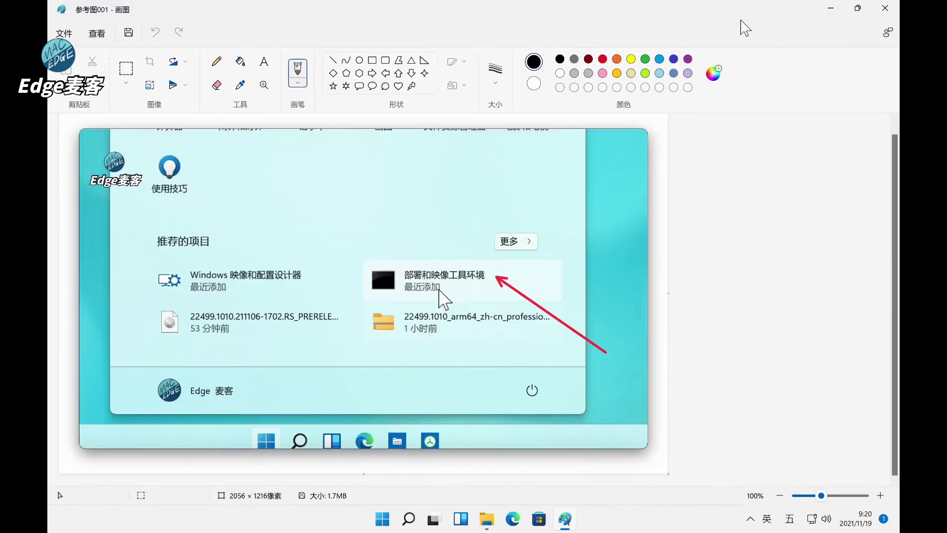
pyautogui.click(886, 9)
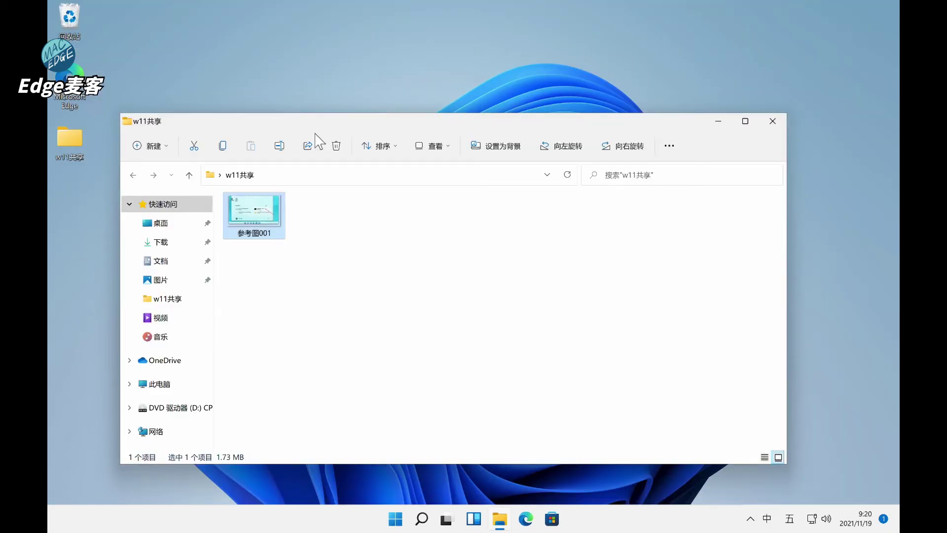
# View 参考图001 with the Snipping Tool (截图工具), and close both the tool and the w11共享 folder window.
pyautogui.rightClick(261, 216)
pyautogui.moveTo(316, 273)
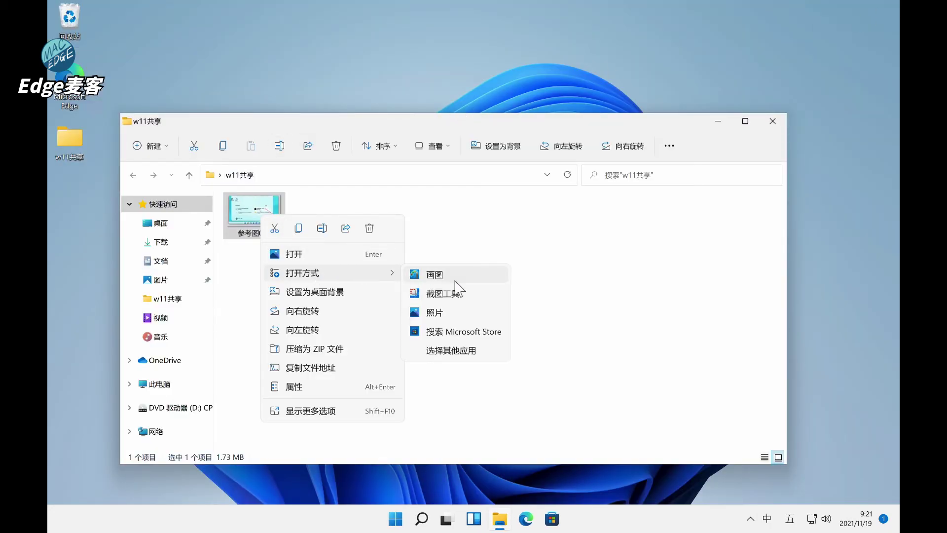
pyautogui.click(454, 292)
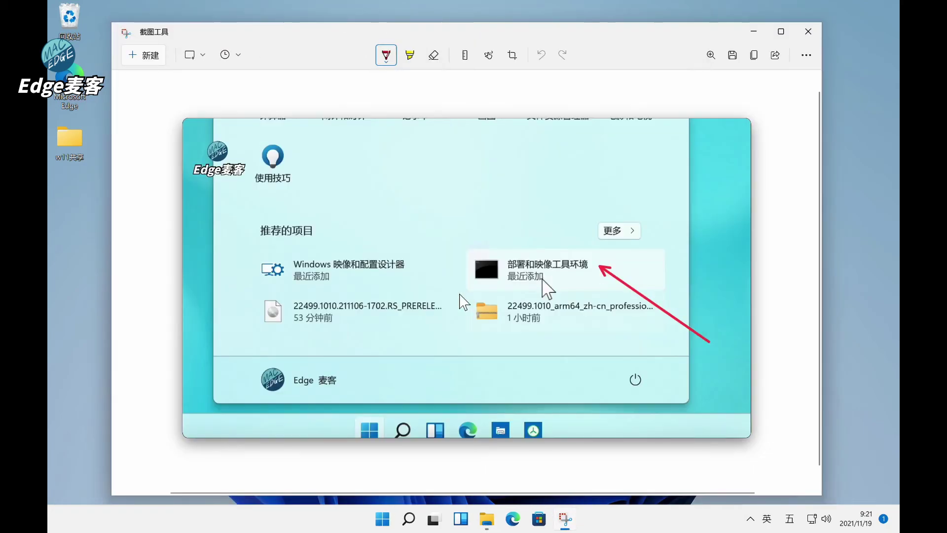
pyautogui.scroll(-1, 460, 294)
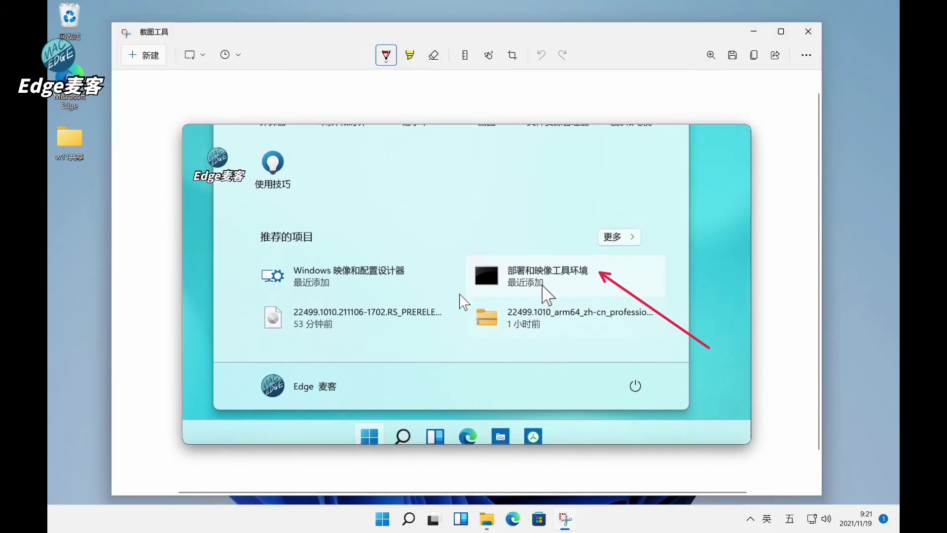
pyautogui.scroll(-1, 450, 295)
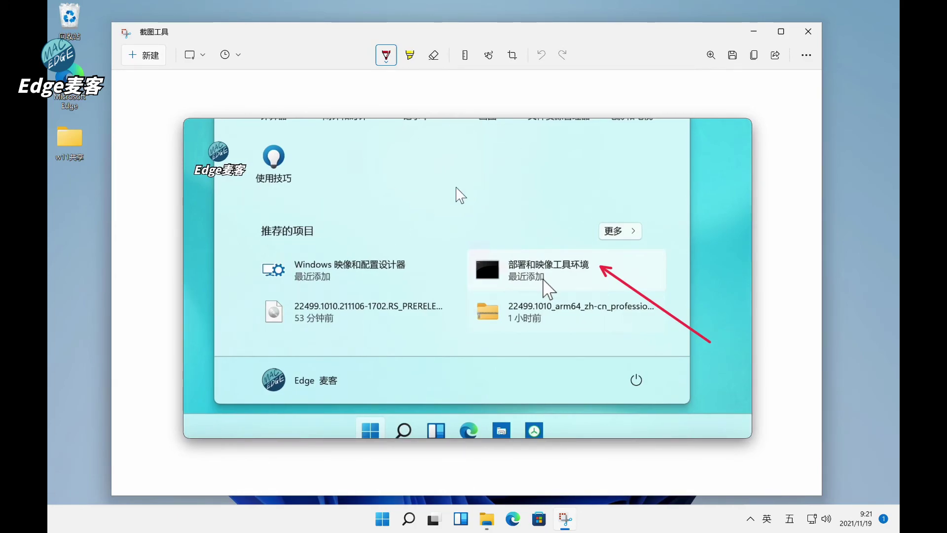
pyautogui.click(806, 29)
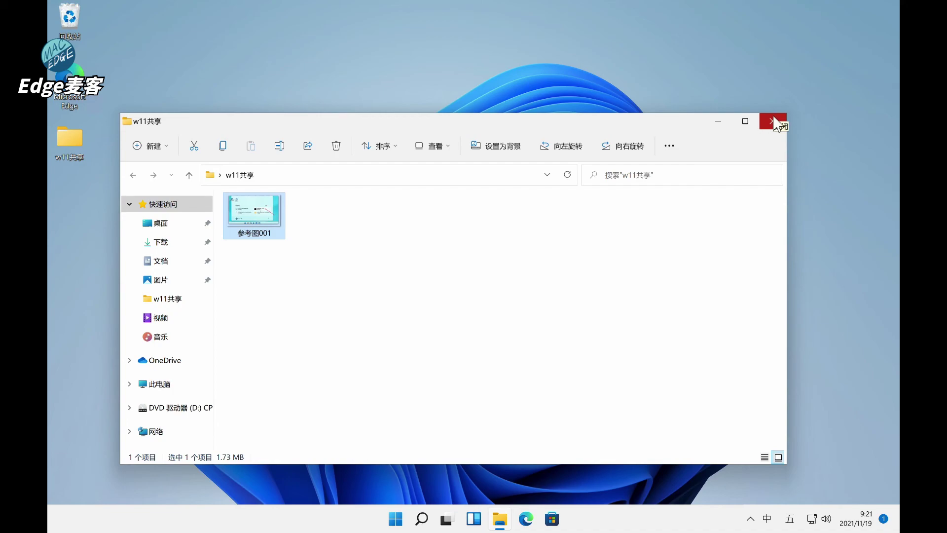
pyautogui.click(773, 120)
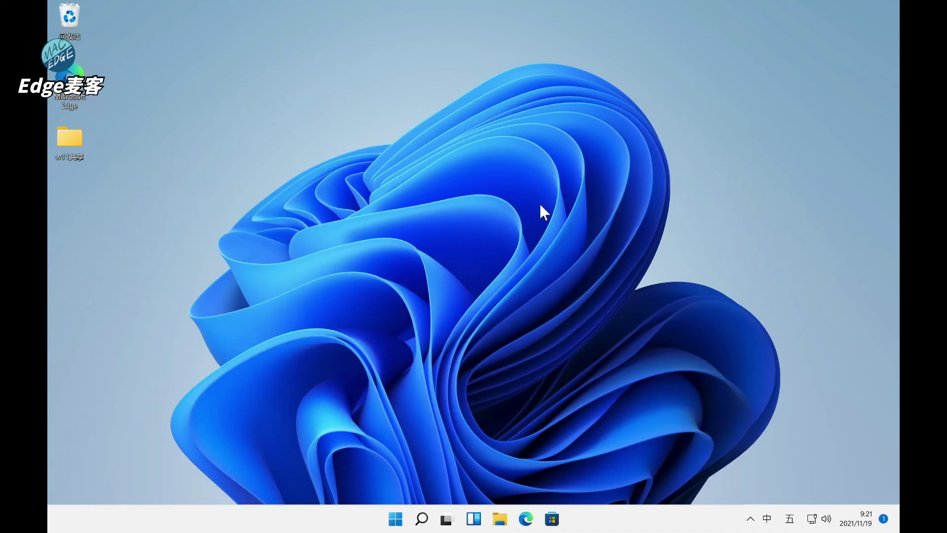